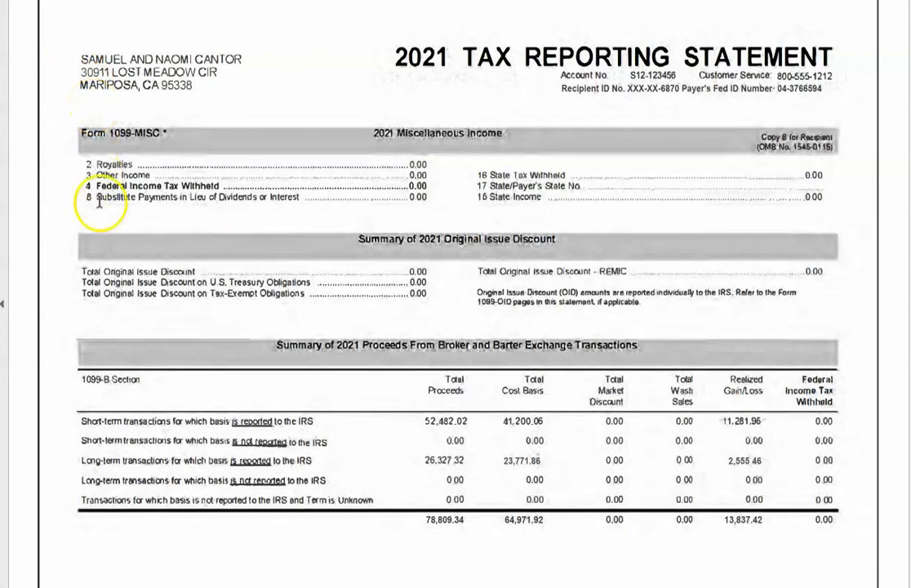
- Scroll past the supplemental information page to the Form 1099-B short-term transactions page
scroll(350, 137, down, 1)
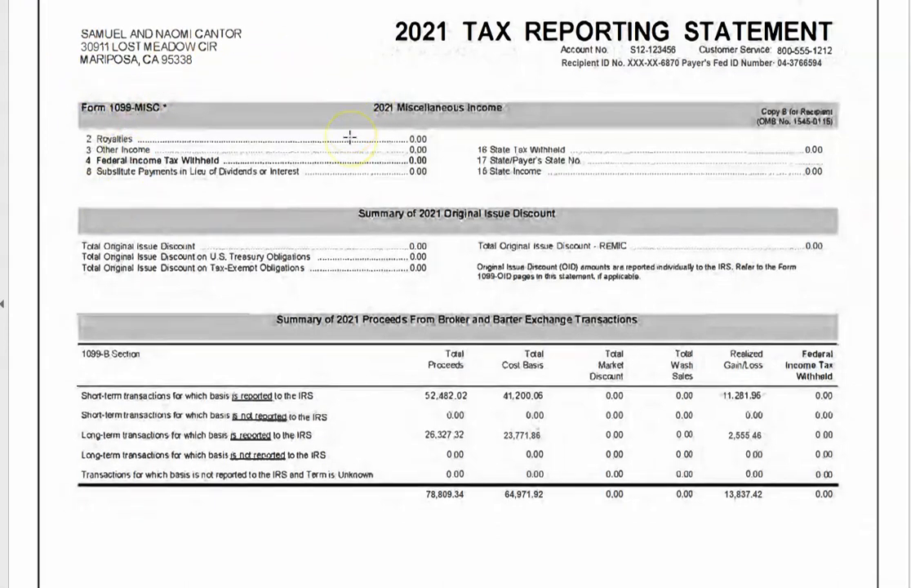
scroll(350, 138, down, 11)
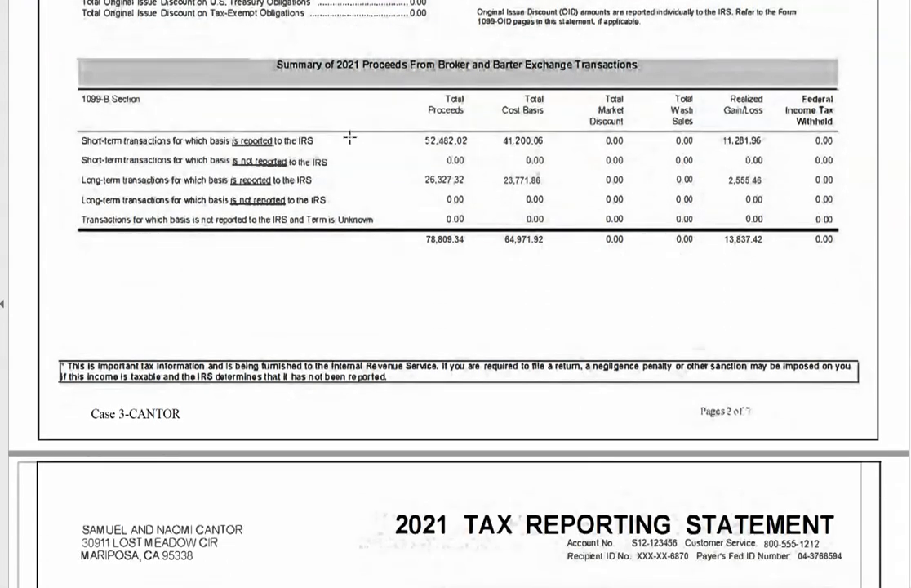
scroll(349, 137, down, 13)
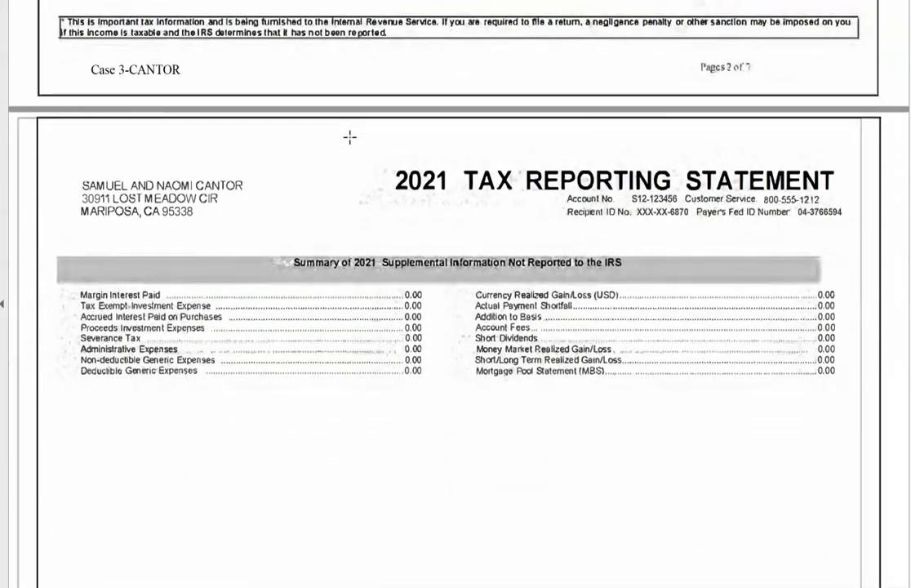
scroll(349, 138, down, 1)
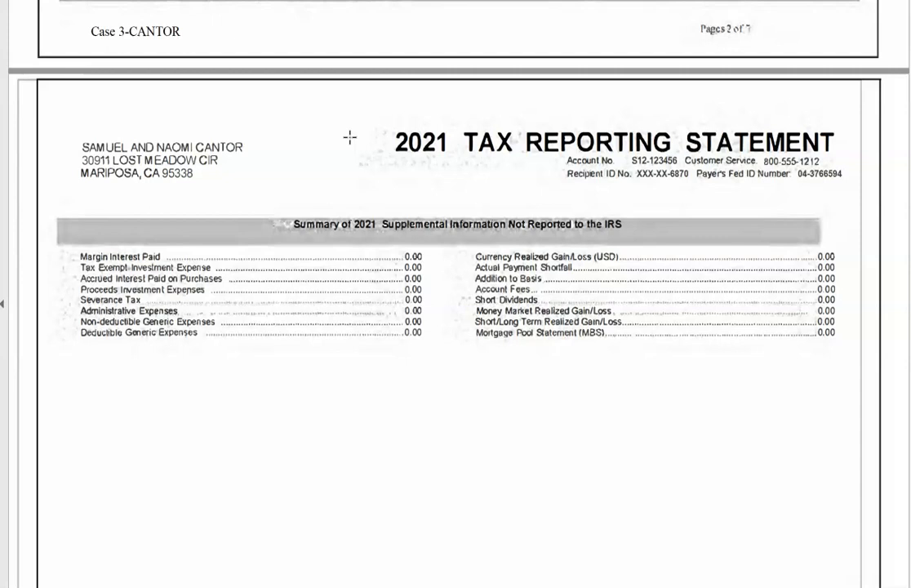
click(349, 138)
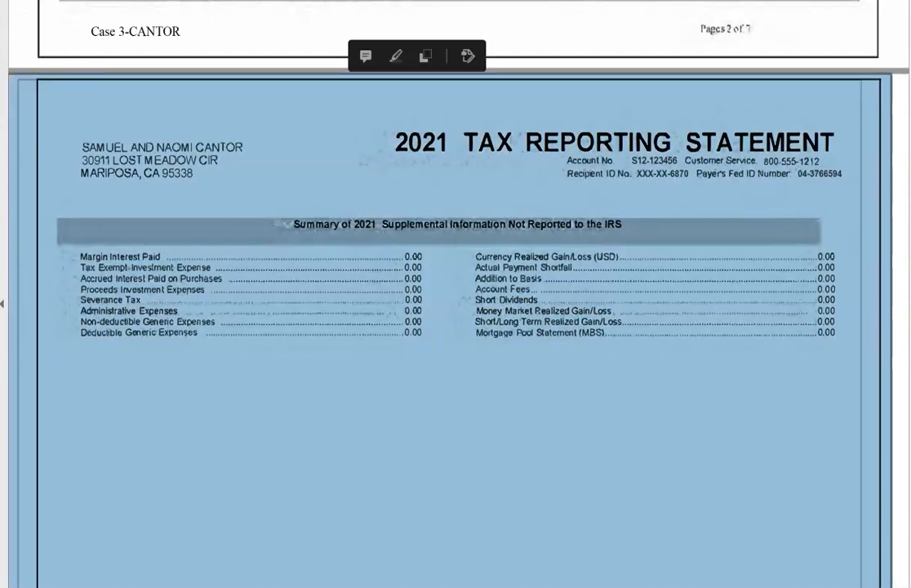
click(235, 224)
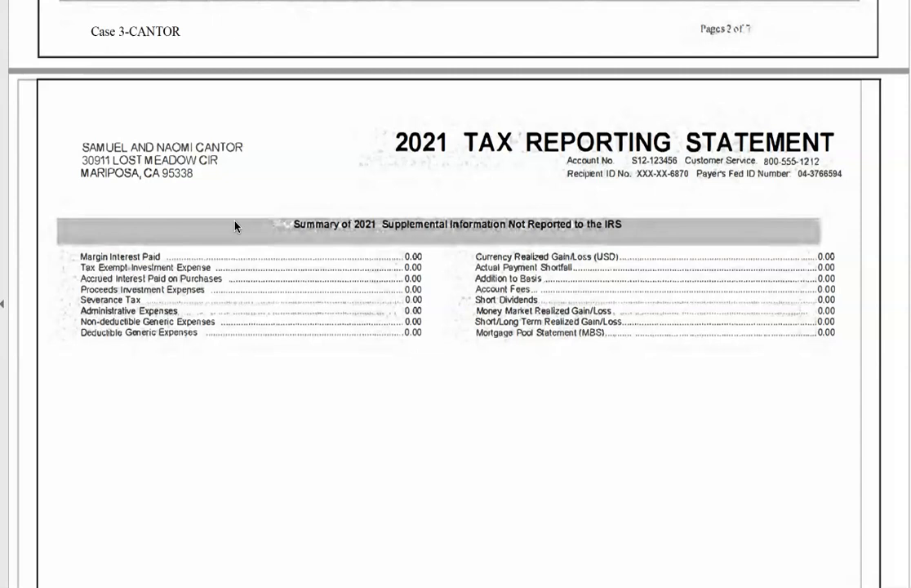
scroll(455, 294, down, 10)
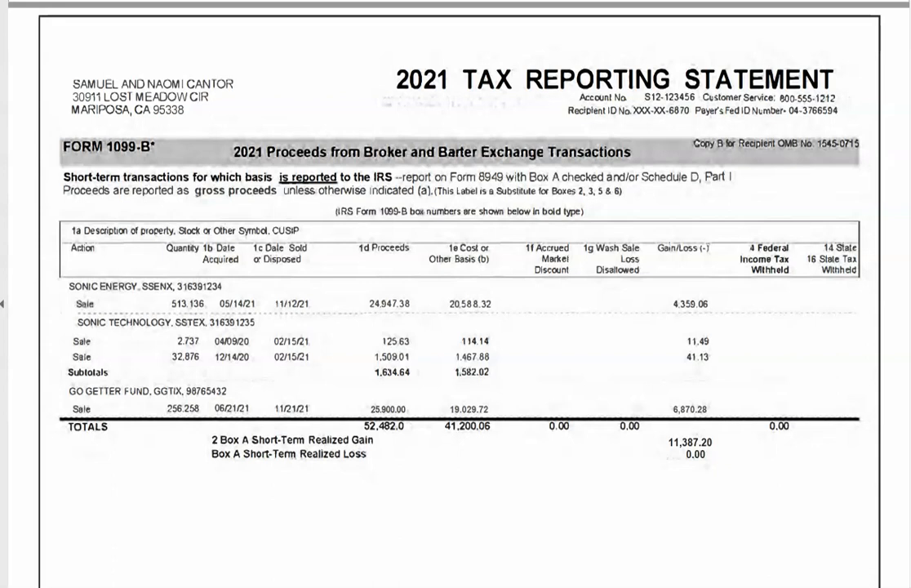
- Scroll through the long-term GO GETTER FUND 1099-B pages and the 1099-DIV details page
scroll(455, 294, down, 7)
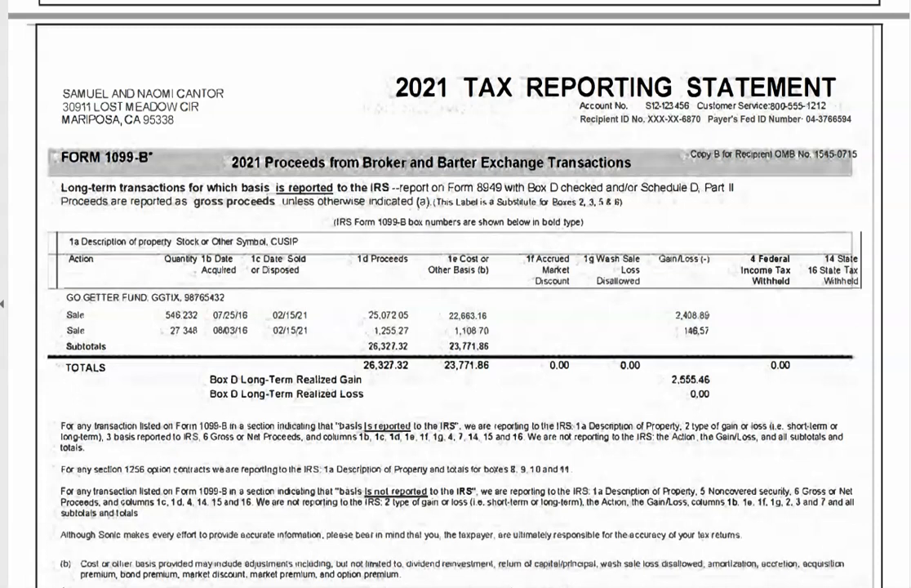
scroll(455, 294, down, 10)
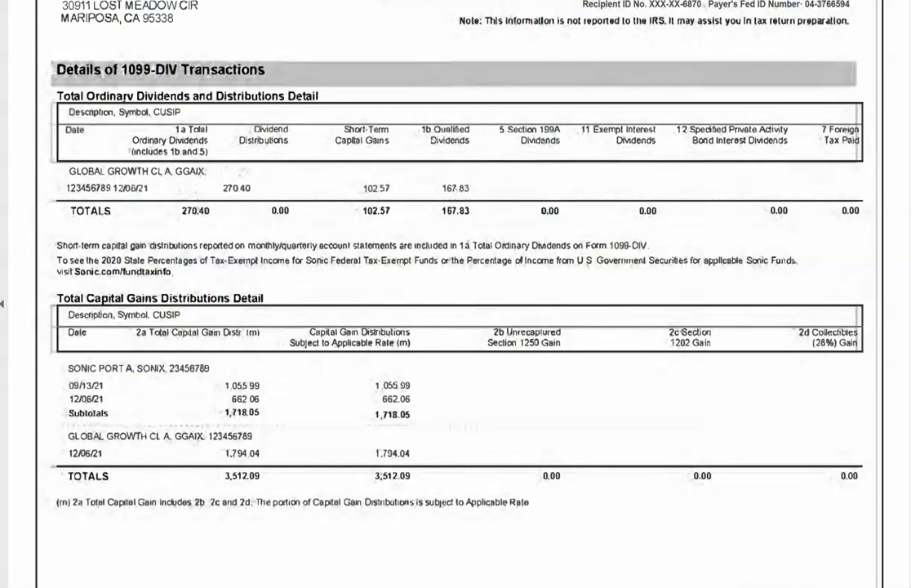
scroll(455, 294, up, 7)
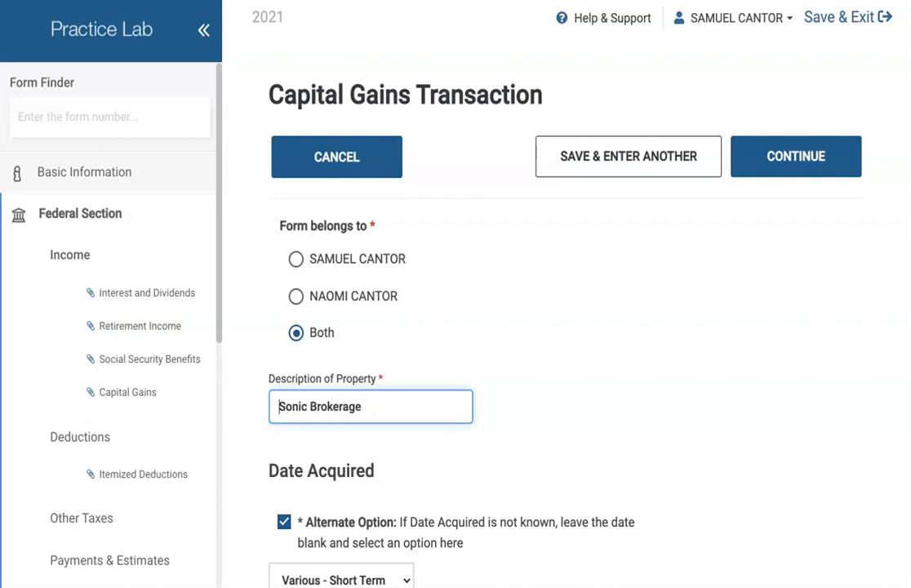
- Uncheck the Sonic Brokerage Date Acquired alternate option so month, day and year fields appear
scroll(562, 411, down, 1)
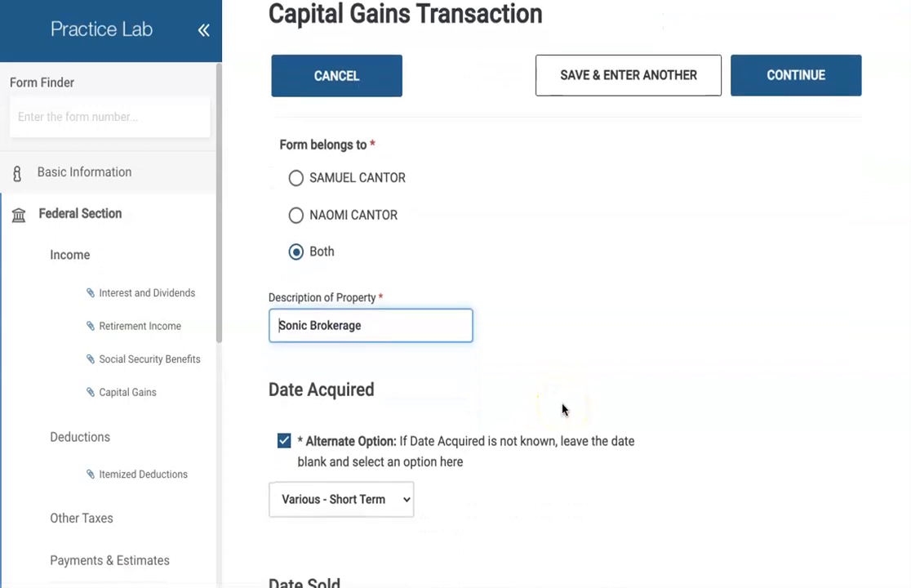
scroll(564, 409, down, 1)
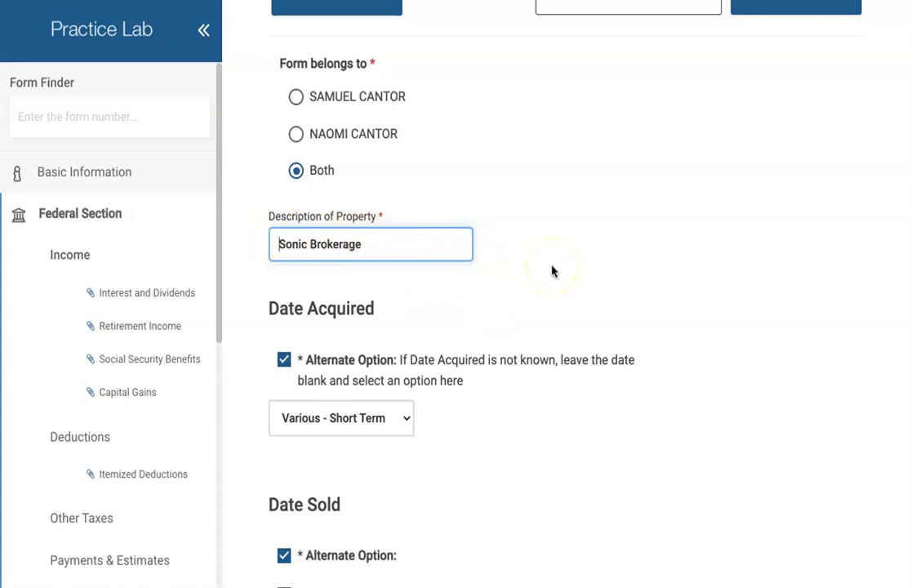
scroll(552, 271, down, 5)
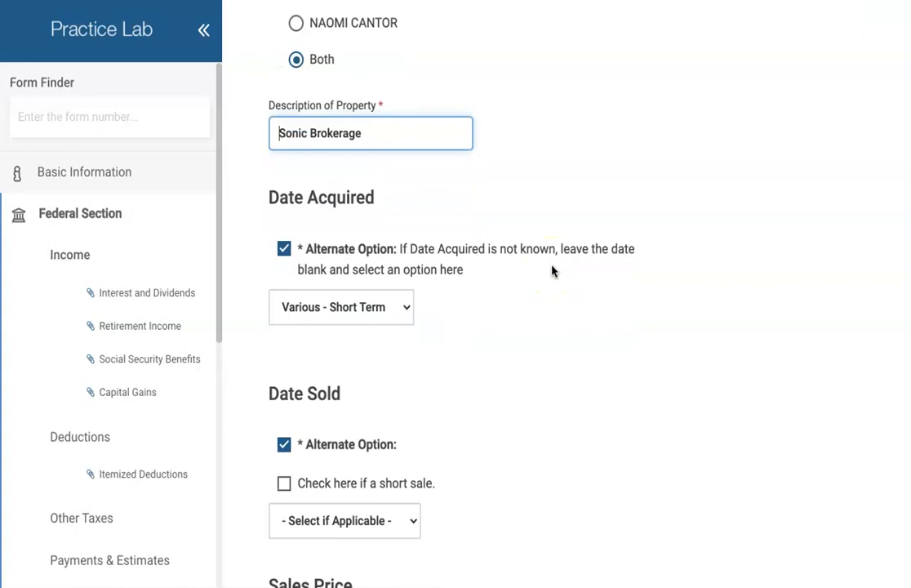
click(284, 138)
click(285, 141)
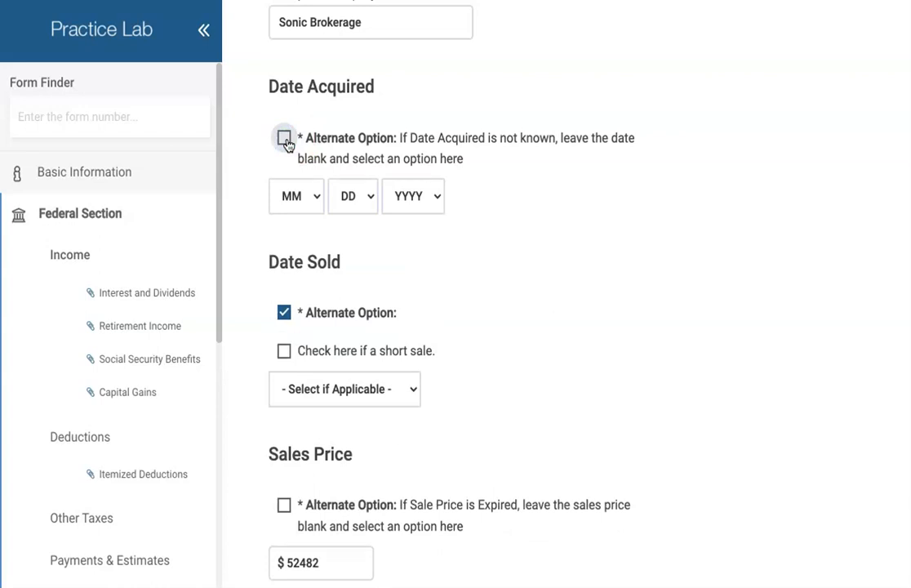
- Re-enable the Date Acquired alternate option and reset the Date Sold option with no special case
click(285, 141)
scroll(494, 243, down, 1)
scroll(494, 243, down, 1)
click(279, 219)
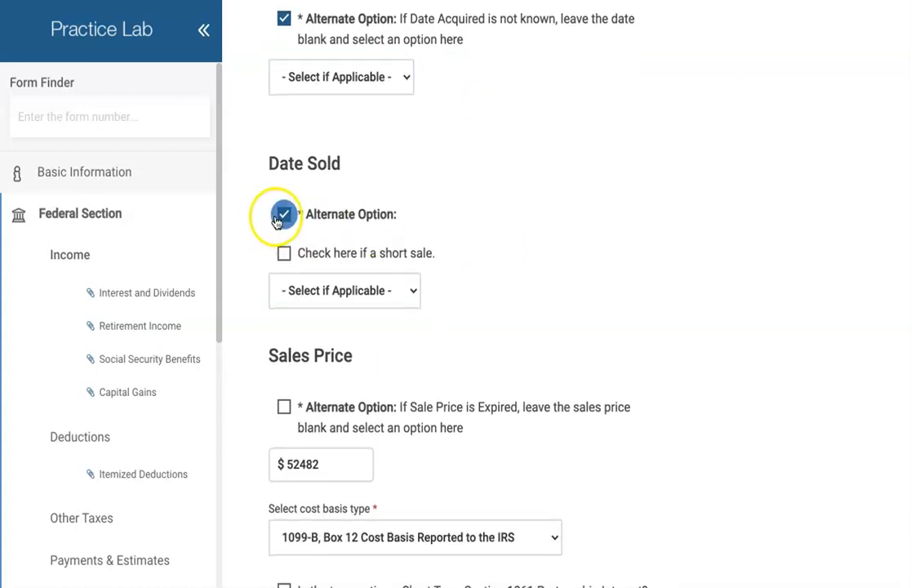
click(318, 289)
click(285, 218)
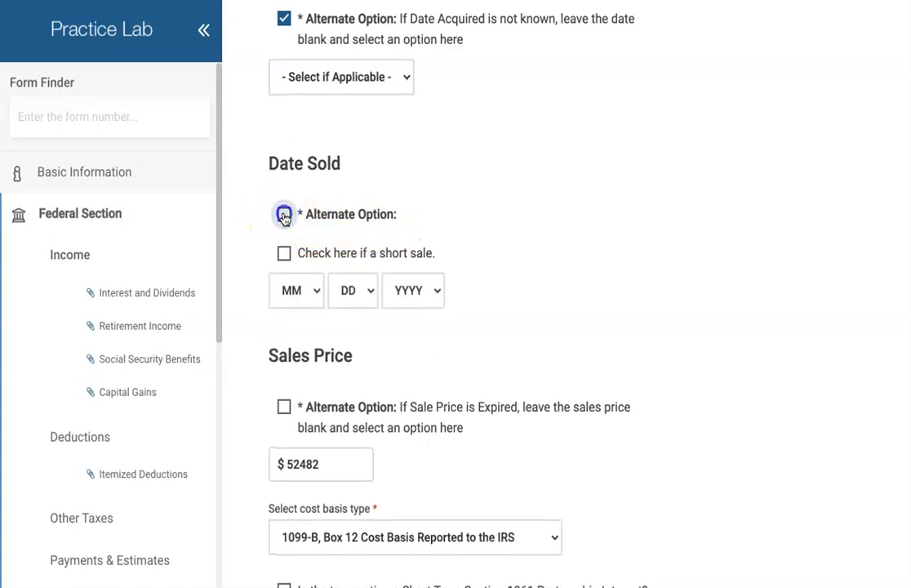
click(284, 216)
click(364, 291)
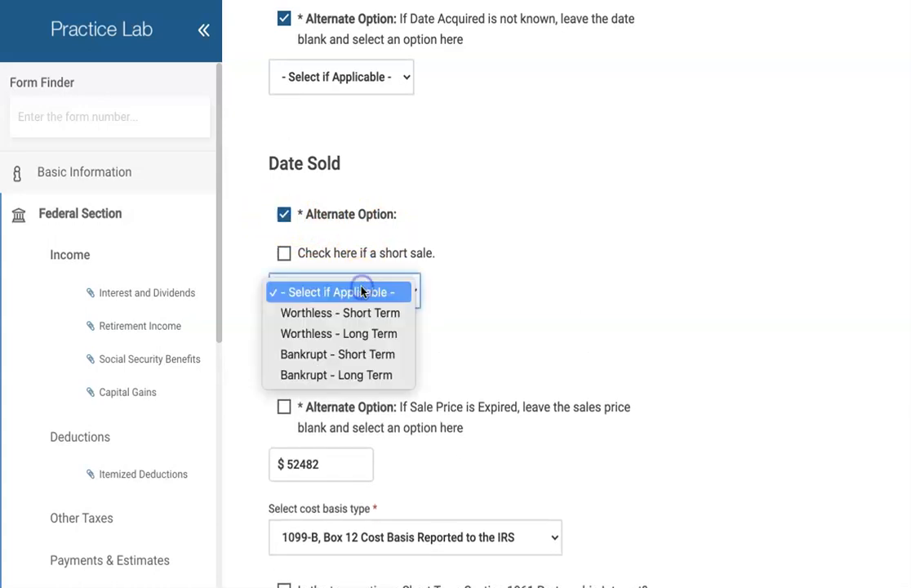
click(364, 291)
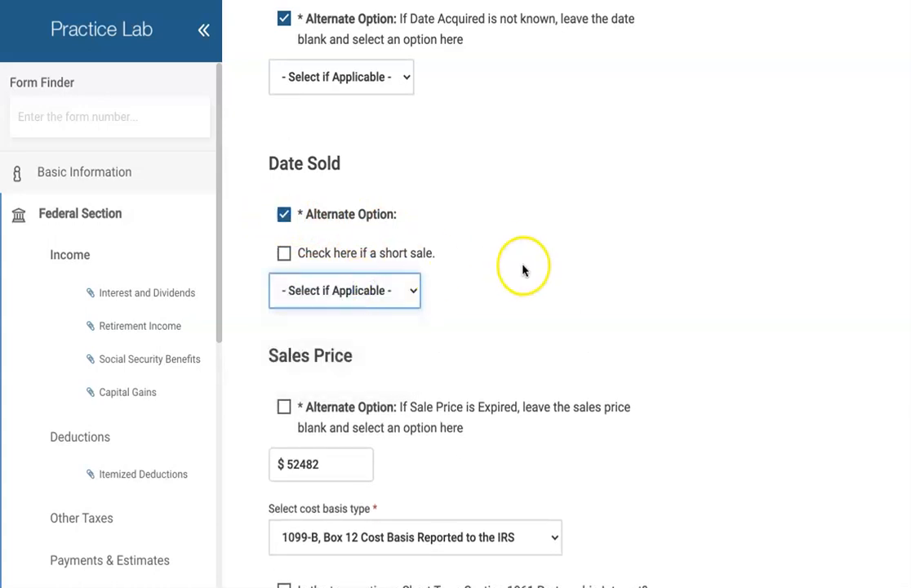
- Mark the purchase dates as Various - Short Term and keep the Date Sold alternate option on
scroll(521, 270, up, 2)
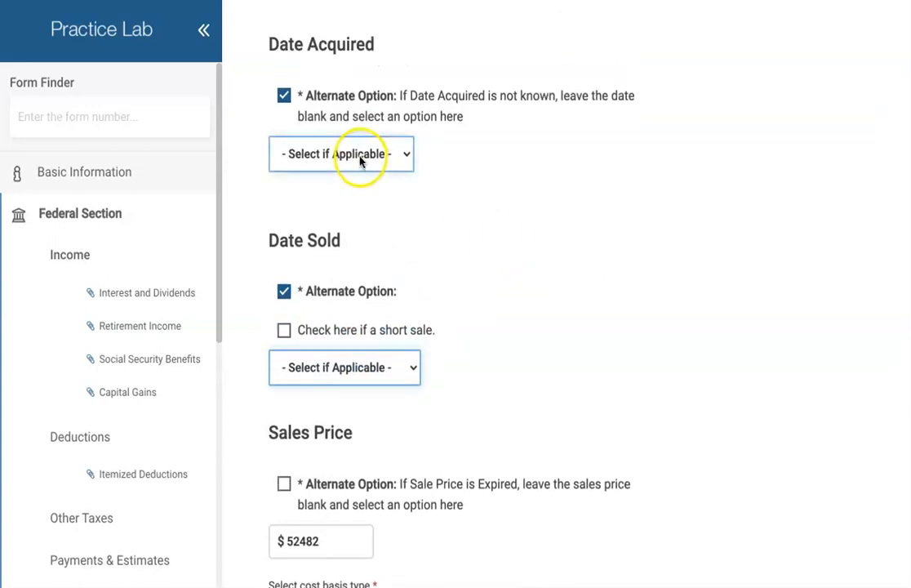
click(360, 160)
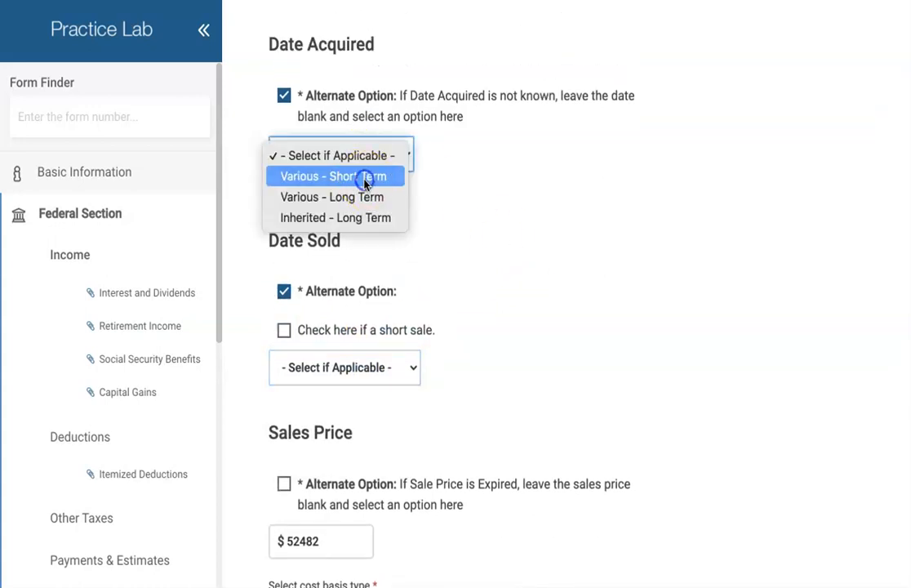
click(364, 181)
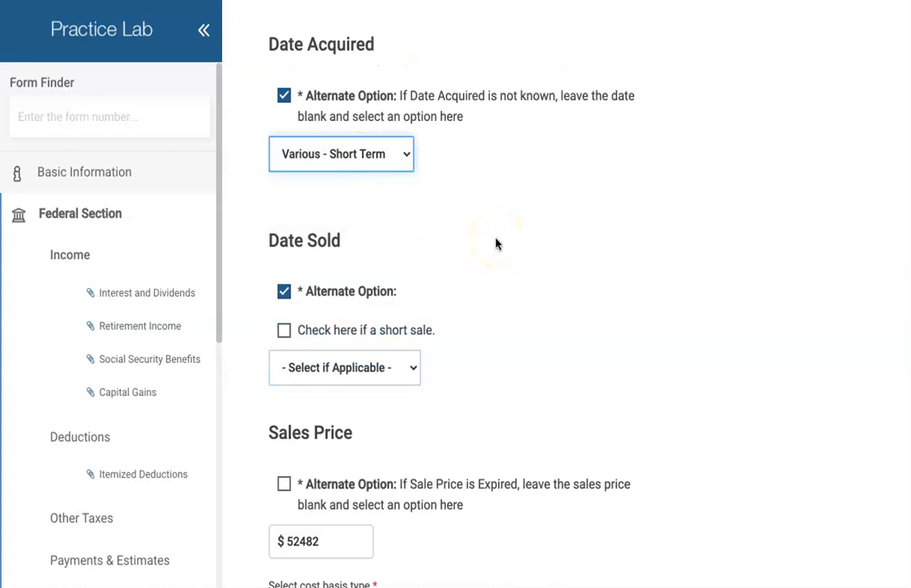
scroll(495, 243, down, 2)
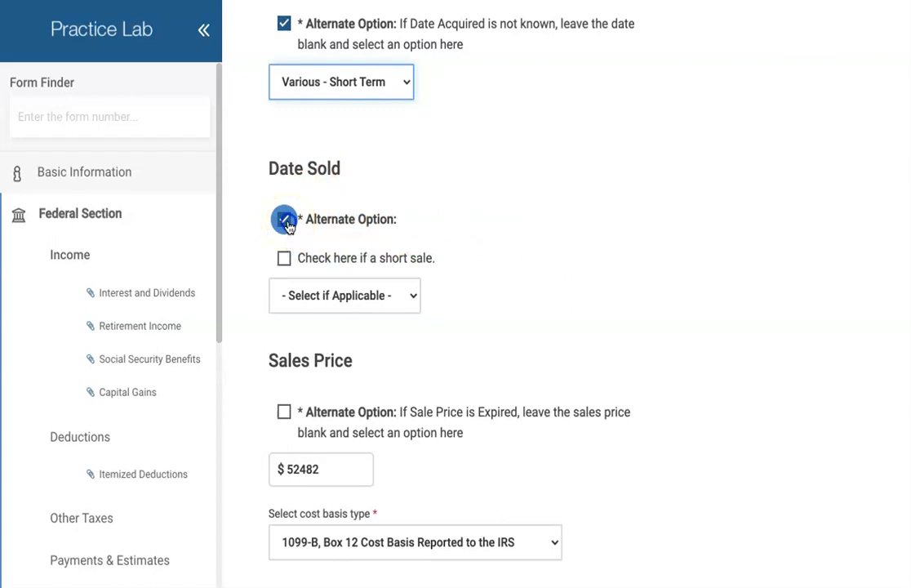
click(286, 222)
click(286, 222)
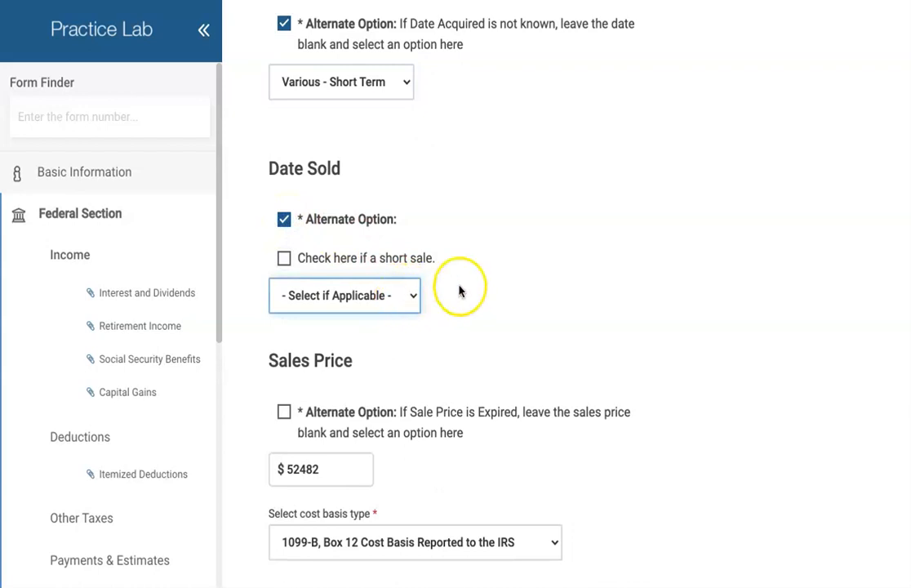
- Recheck the Date Sold alternate choice and confirm Date Acquired stays Various - Short Term
scroll(504, 285, down, 8)
scroll(503, 285, down, 2)
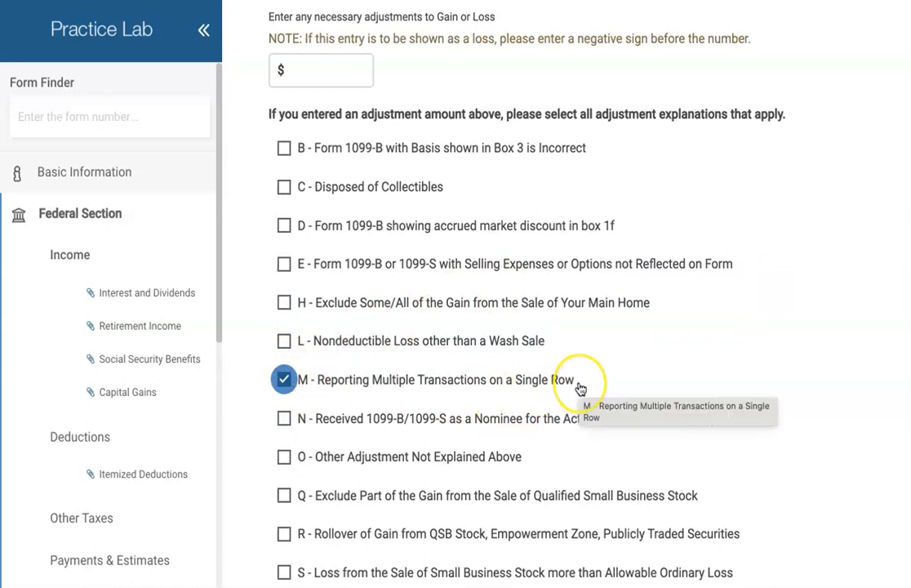
scroll(579, 389, up, 7)
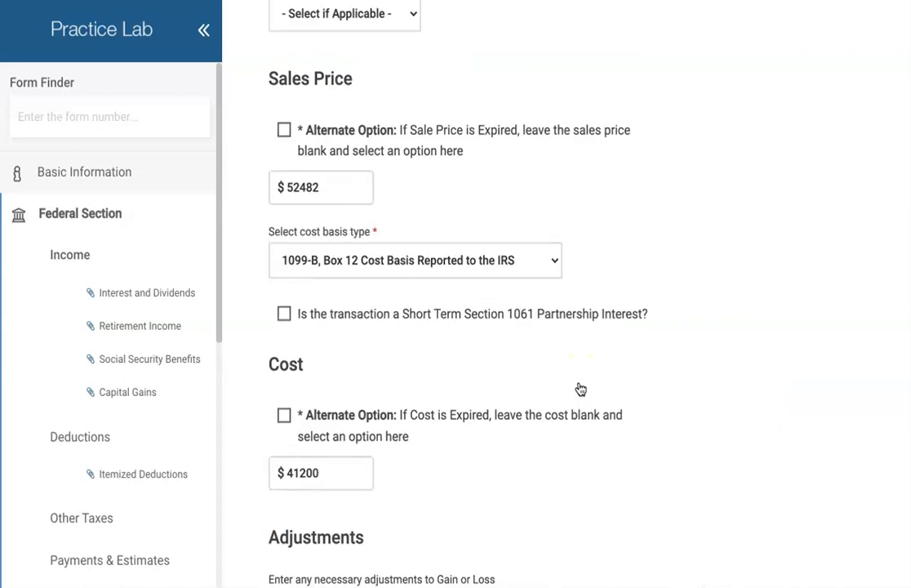
scroll(580, 389, up, 3)
click(284, 254)
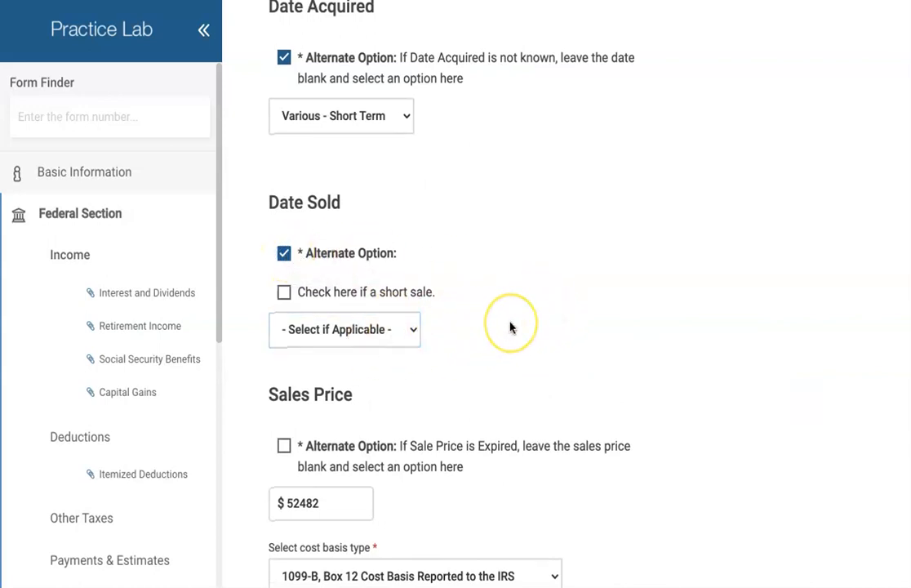
scroll(509, 324, down, 1)
click(374, 248)
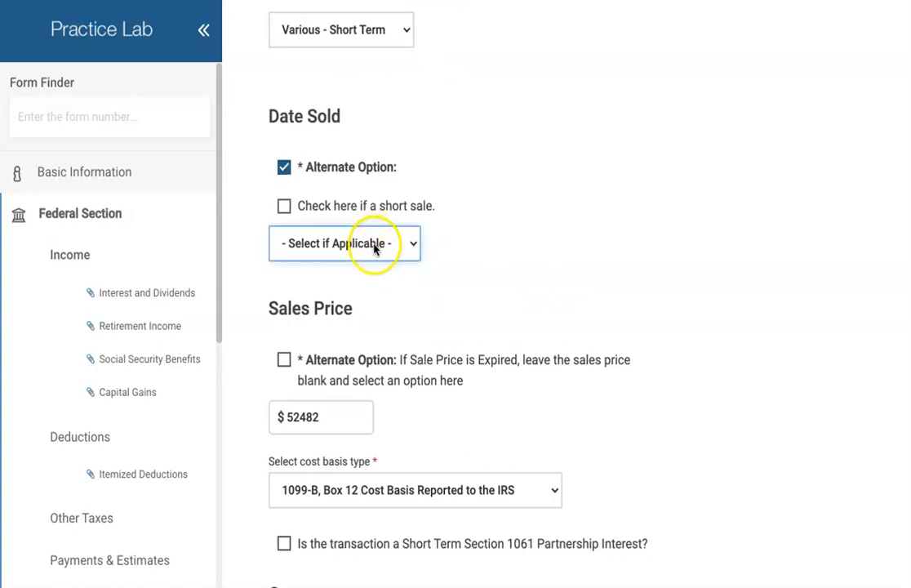
scroll(498, 269, up, 2)
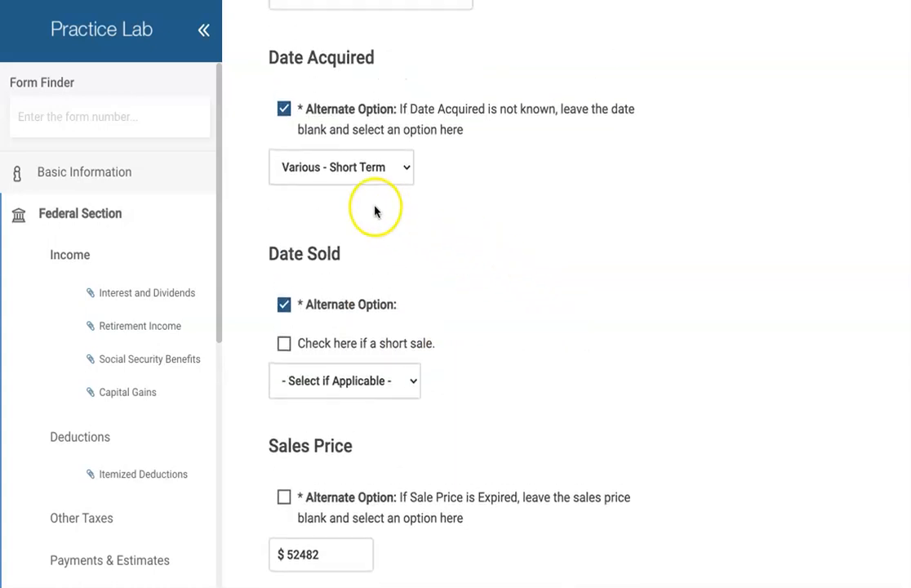
click(365, 170)
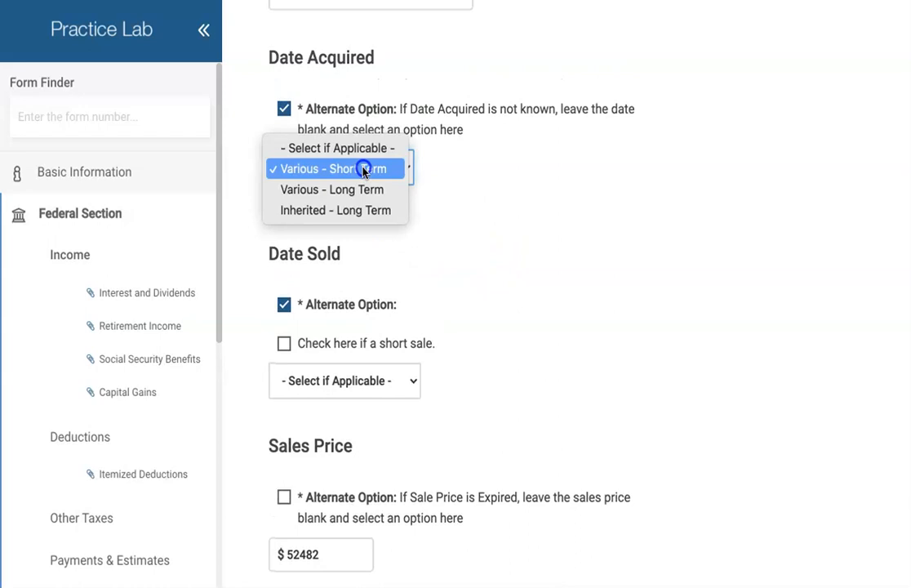
click(364, 169)
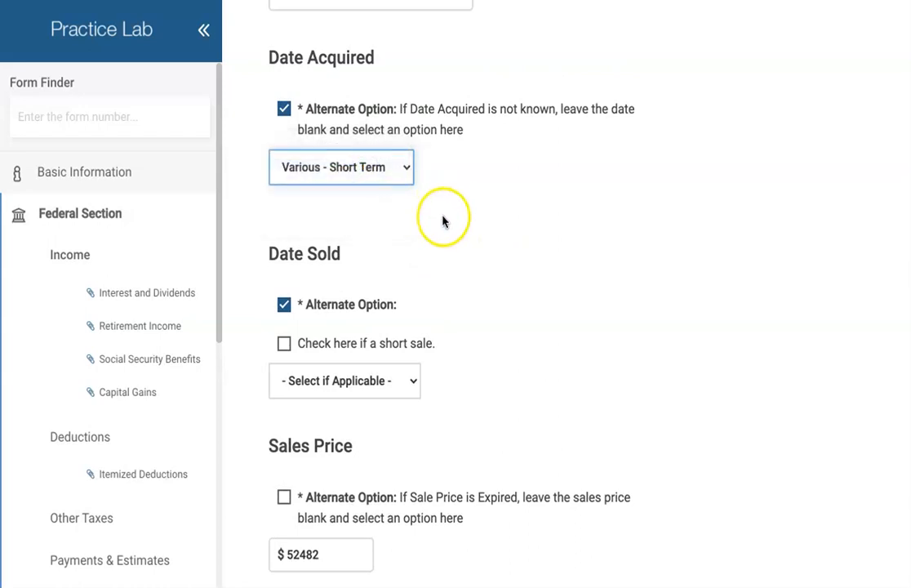
- Check the cost basis type setting for the Sonic Brokerage sale
scroll(442, 221, down, 5)
scroll(507, 232, down, 2)
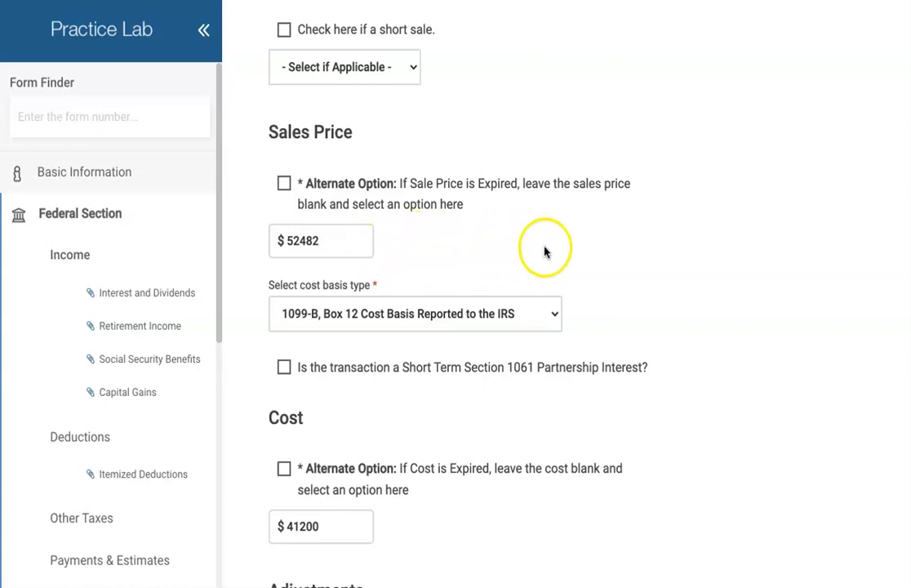
scroll(592, 253, down, 2)
click(450, 256)
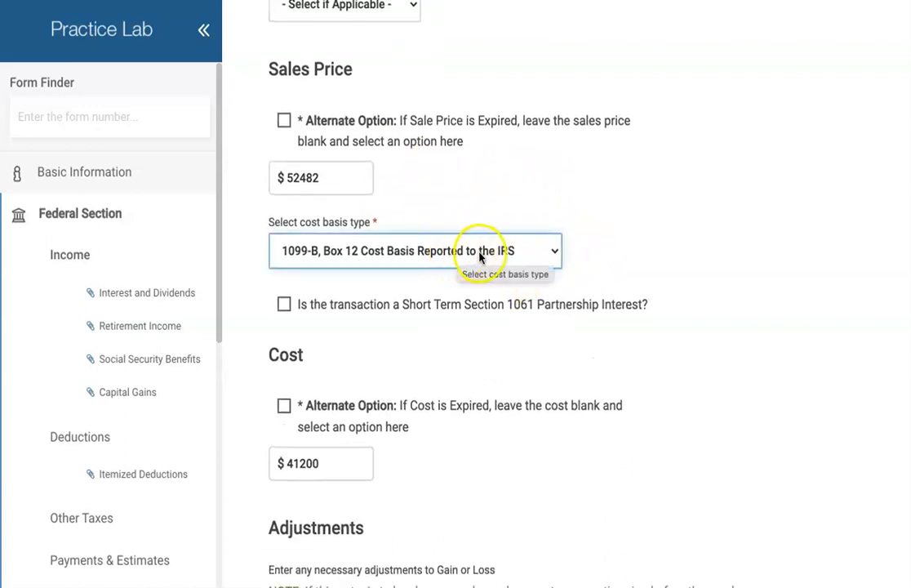
- Confirm the 52482 sales price, 41200 cost and code M, then save the short-term sale
scroll(683, 267, down, 1)
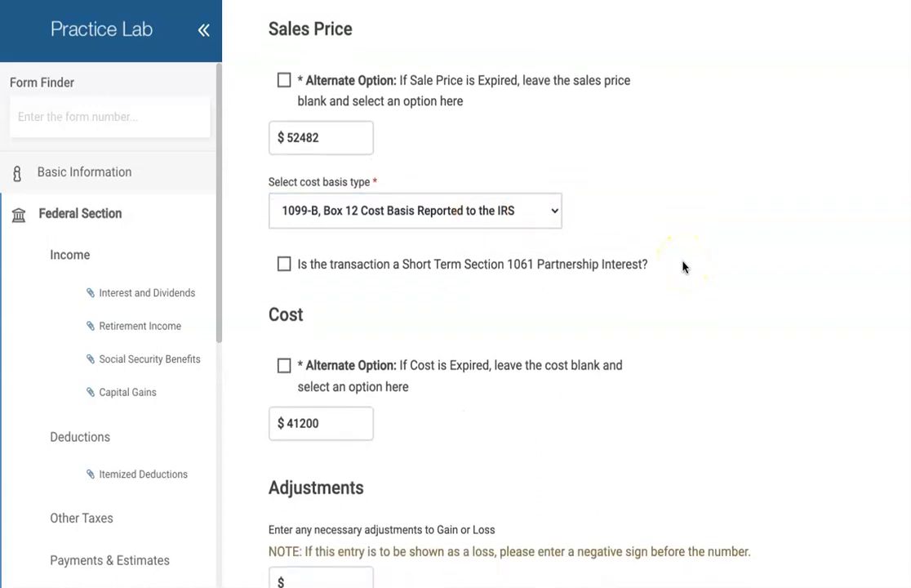
scroll(684, 267, down, 2)
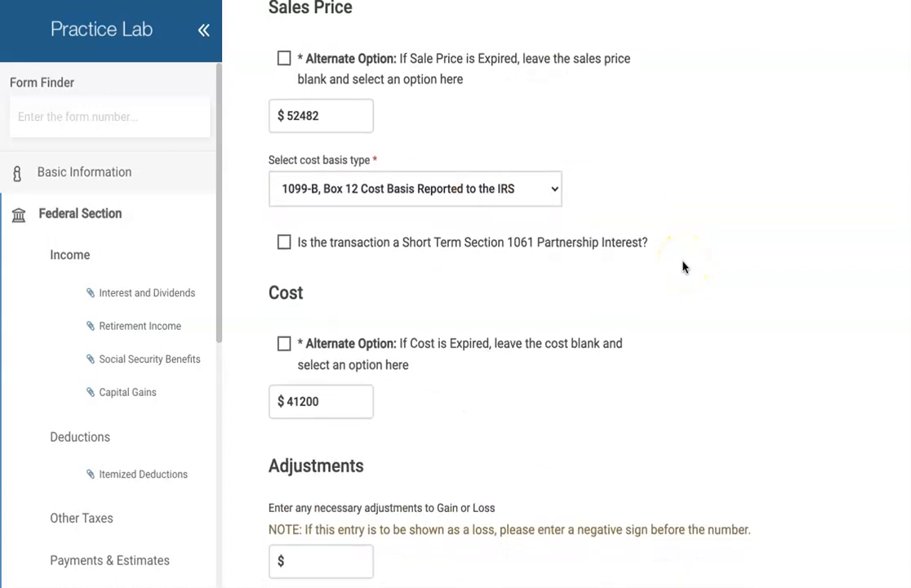
scroll(683, 267, down, 1)
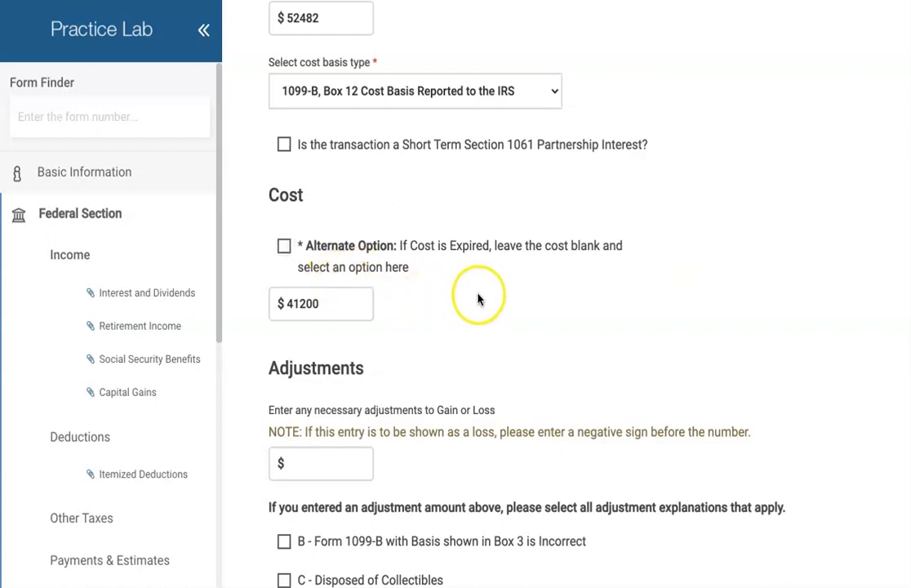
scroll(506, 294, down, 1)
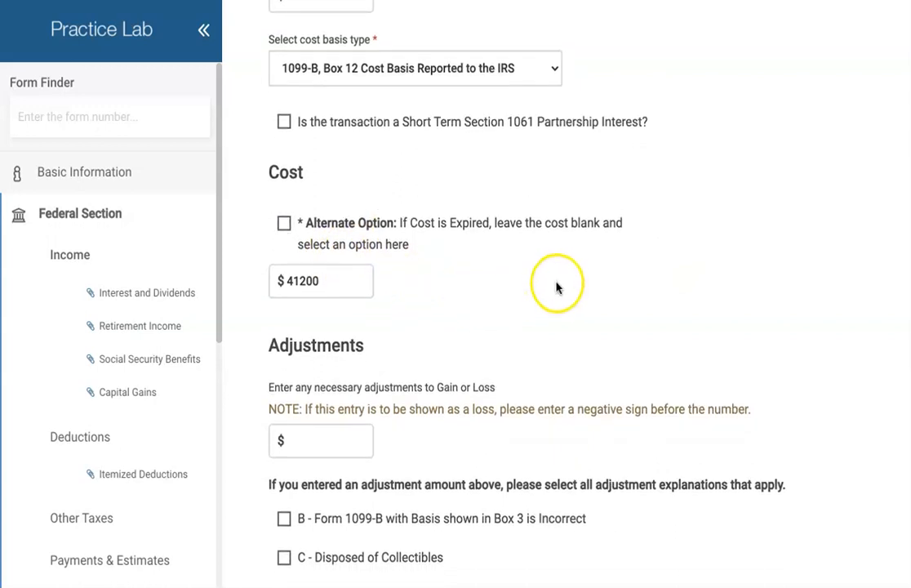
scroll(558, 286, down, 3)
scroll(555, 285, down, 8)
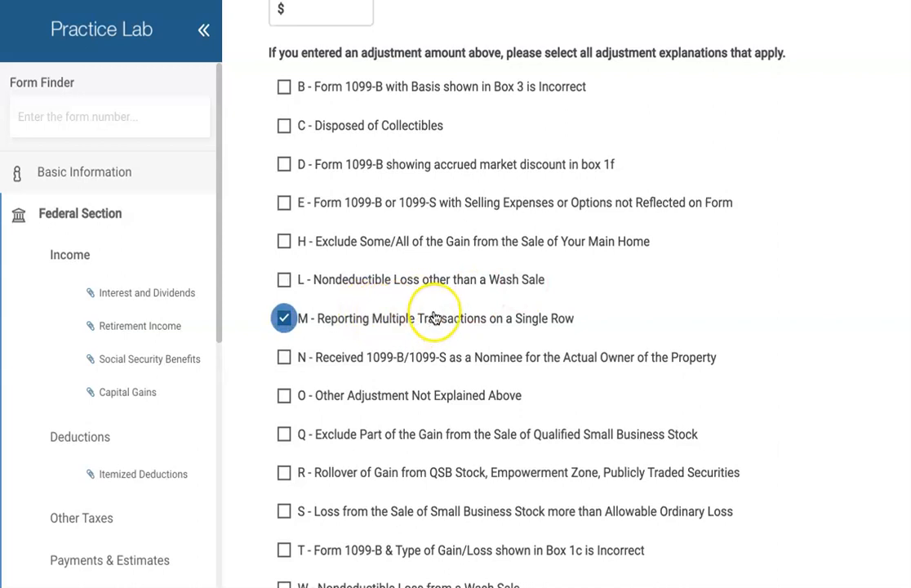
scroll(430, 323, down, 8)
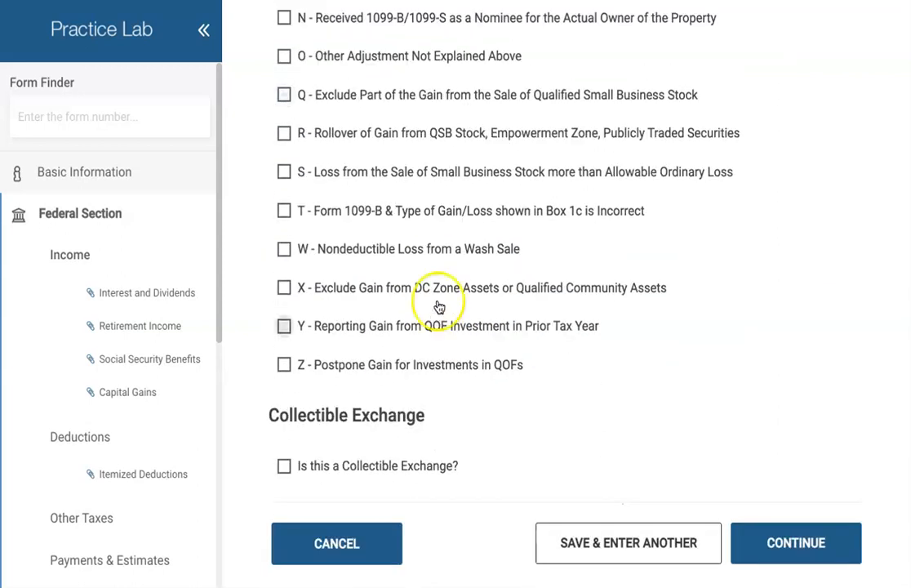
scroll(548, 285, up, 1)
scroll(548, 285, up, 3)
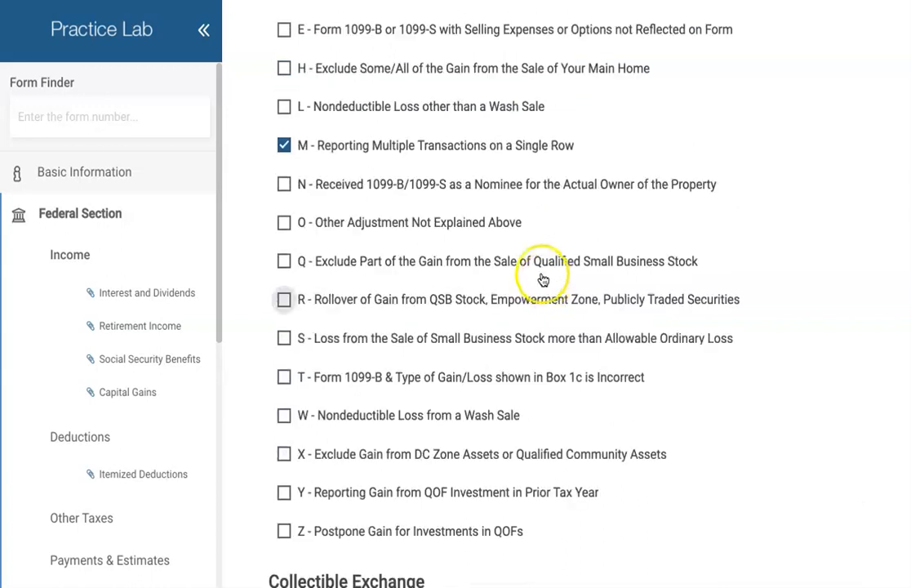
scroll(614, 331, down, 5)
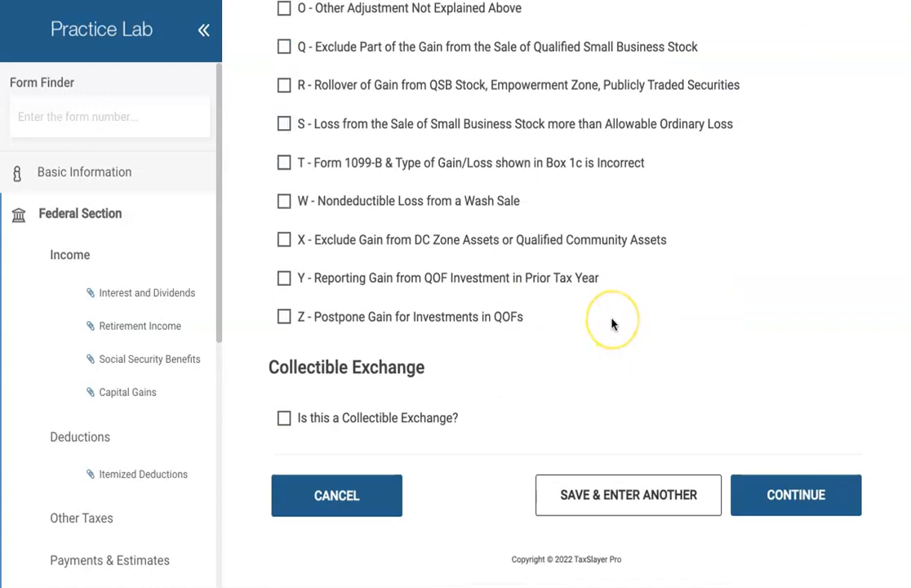
scroll(613, 324, up, 20)
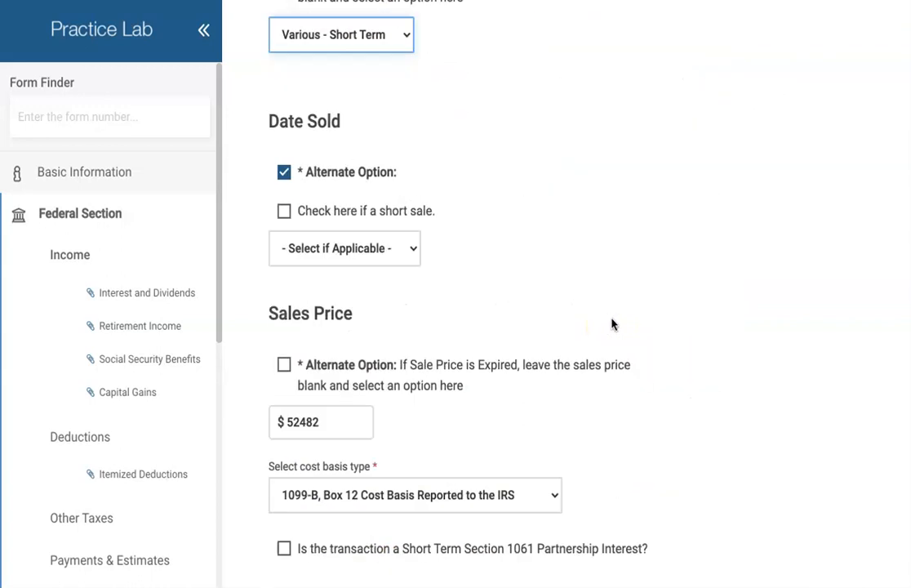
scroll(585, 286, down, 20)
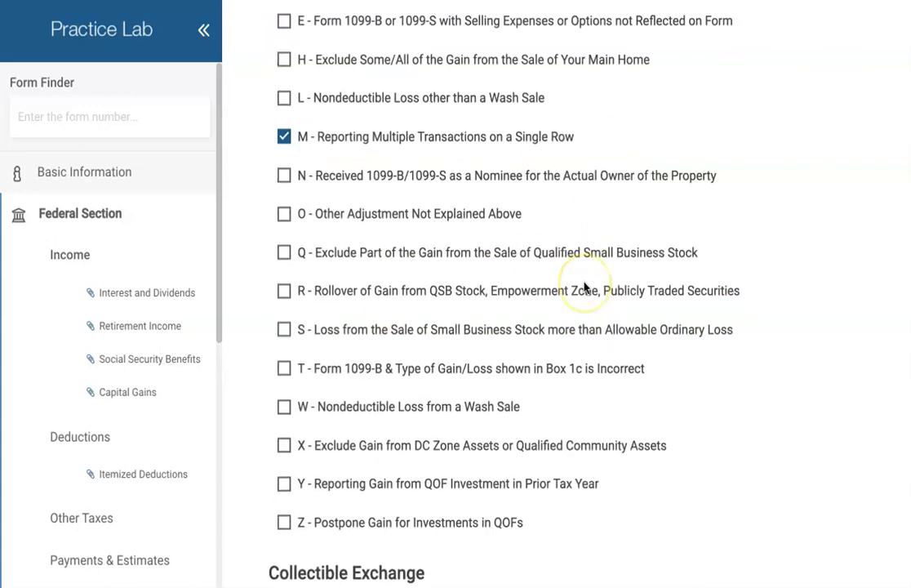
scroll(585, 286, down, 4)
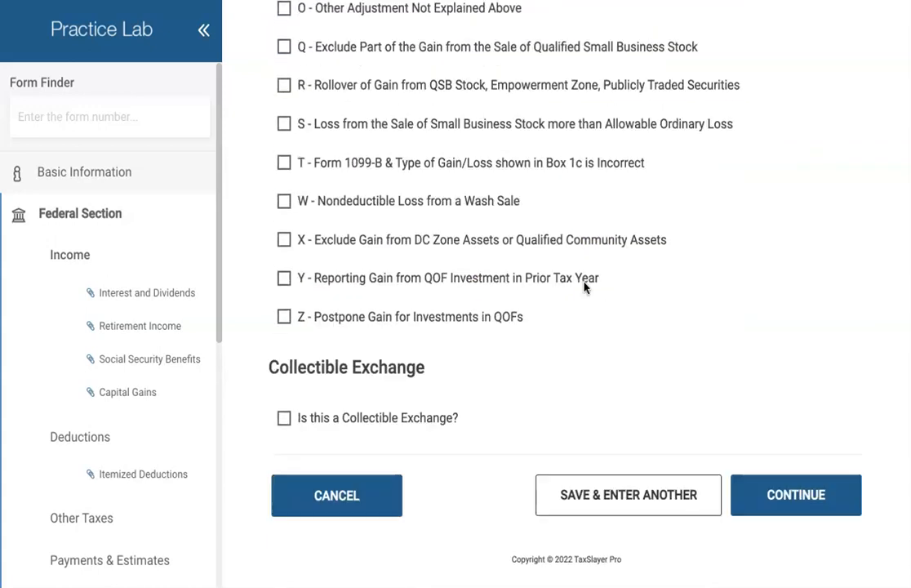
click(796, 504)
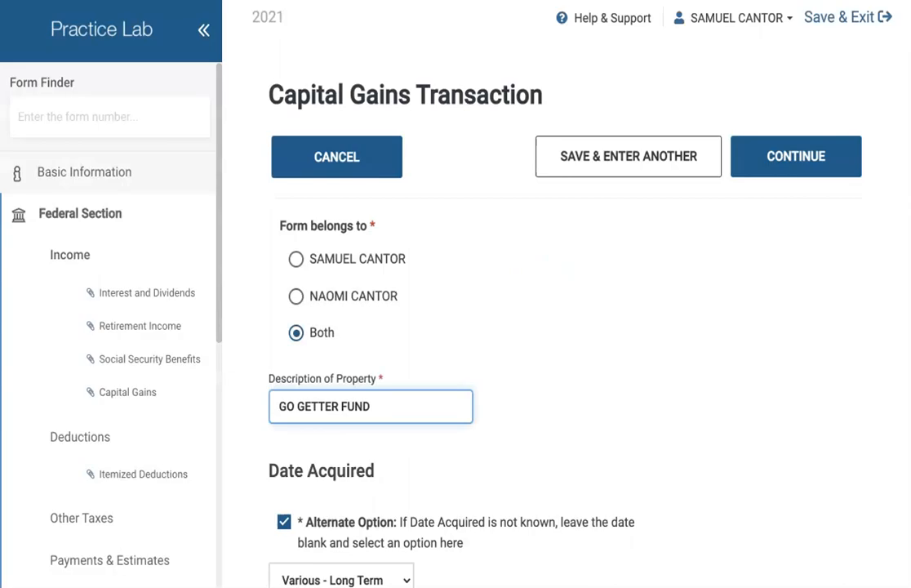
- Review GO GETTER FUND entries: Both, Various - Long Term, 26327 price, 23772 cost, code M
scroll(610, 393, down, 3)
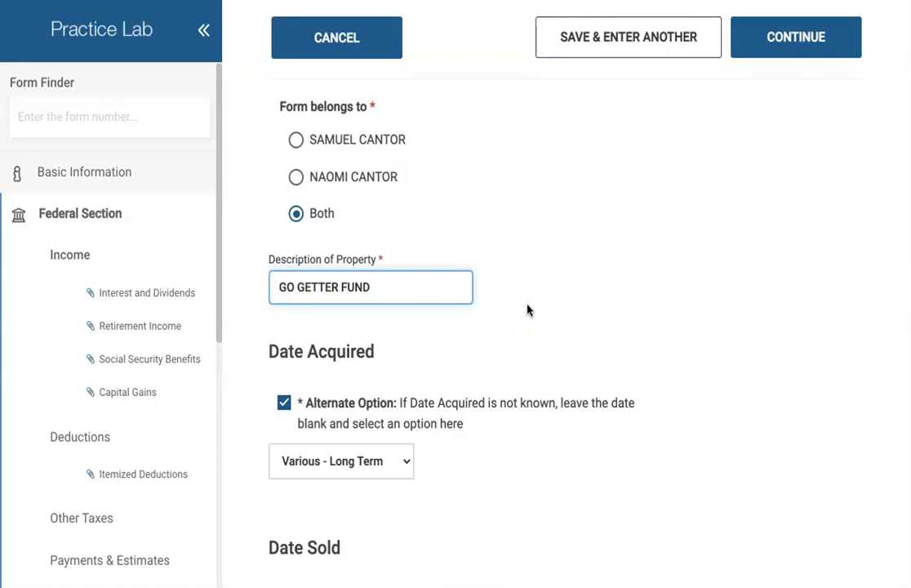
scroll(528, 309, down, 3)
scroll(527, 309, down, 4)
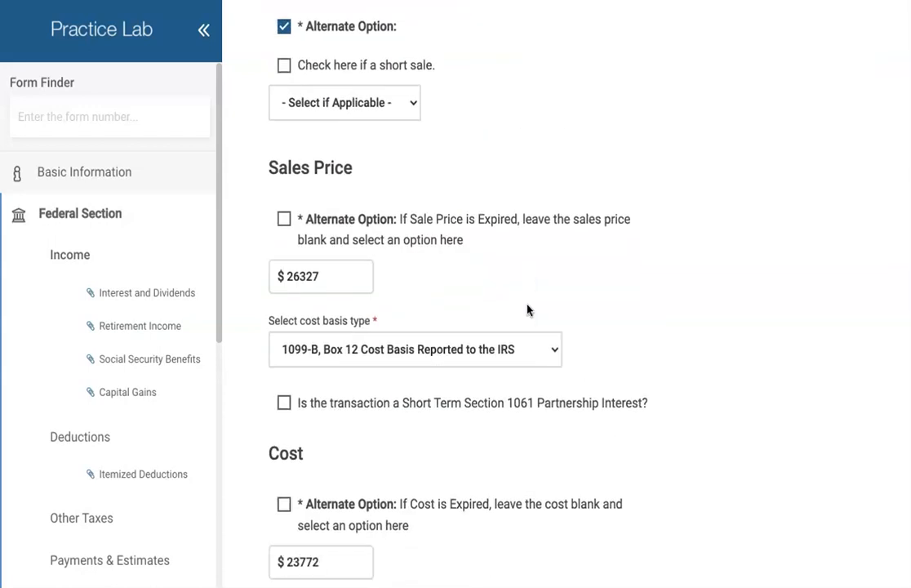
scroll(525, 253, up, 1)
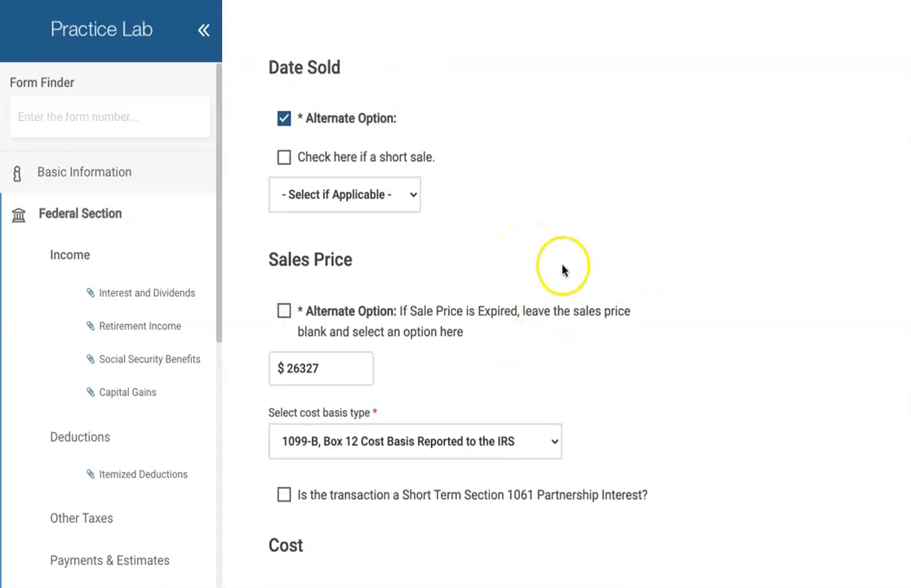
scroll(595, 272, down, 2)
scroll(597, 271, down, 6)
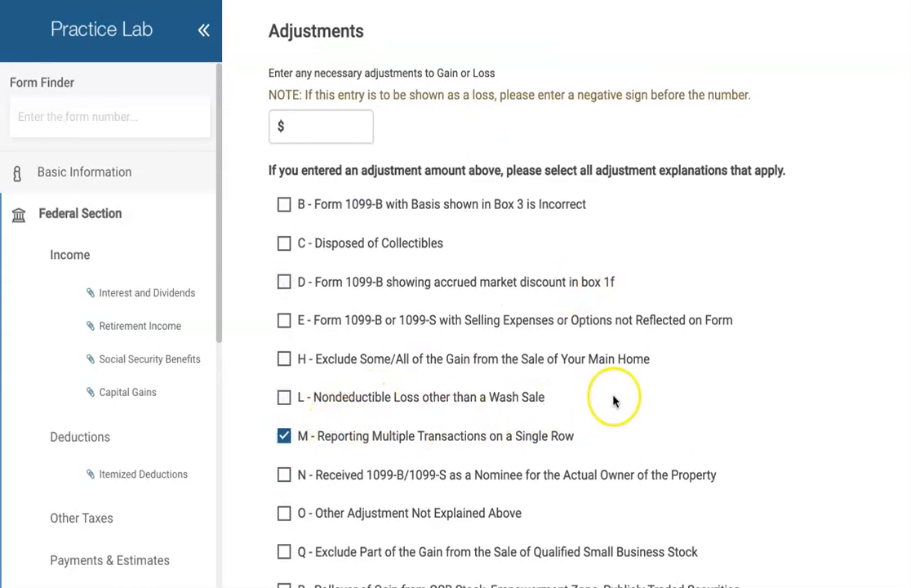
scroll(614, 401, down, 3)
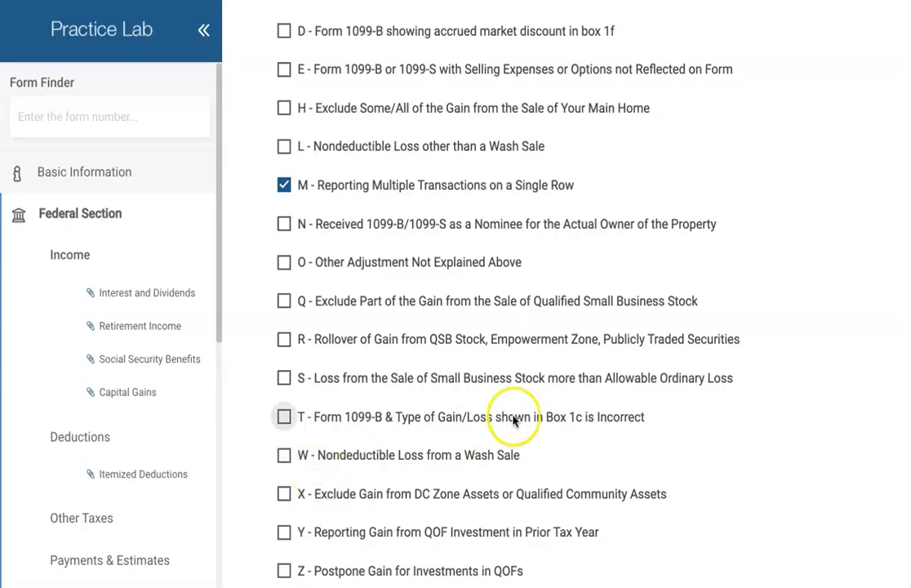
scroll(515, 418, down, 1)
scroll(513, 421, down, 1)
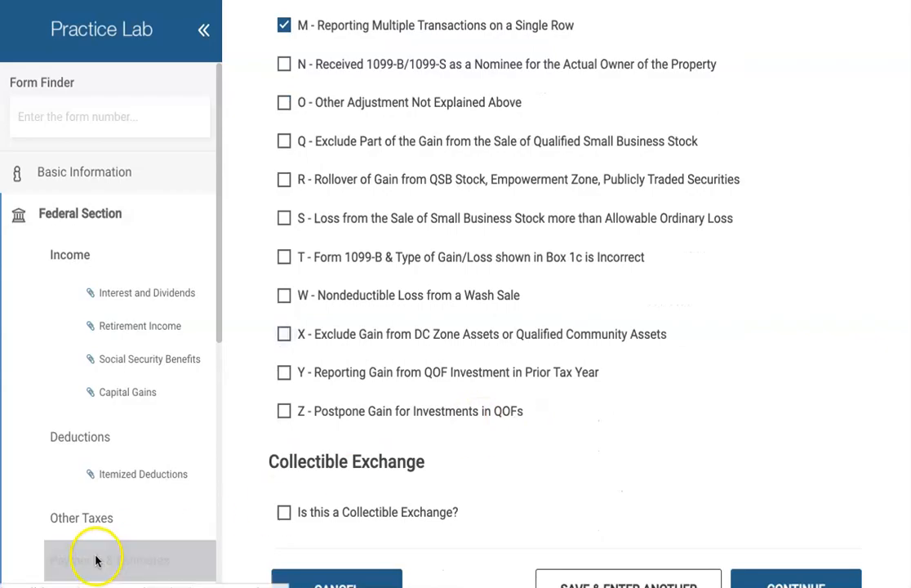
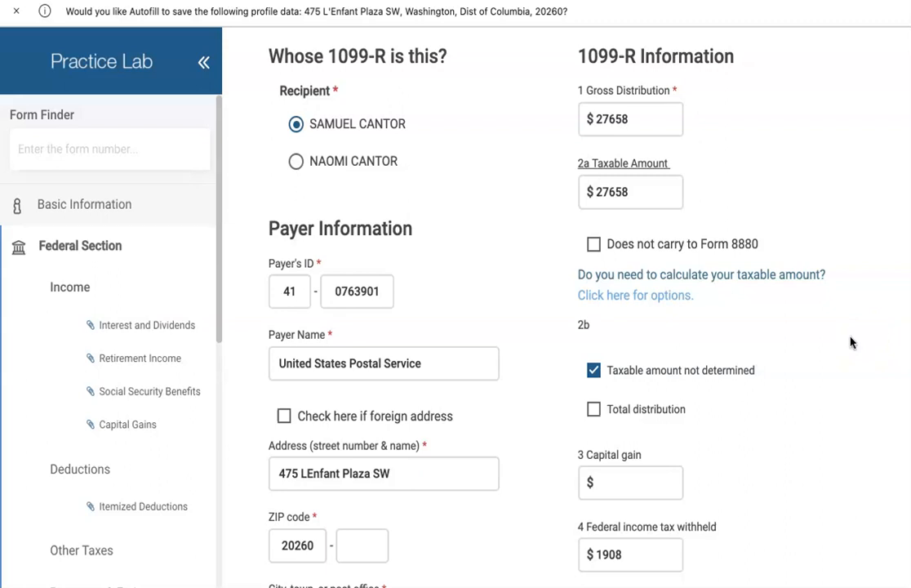
scroll(851, 342, down, 8)
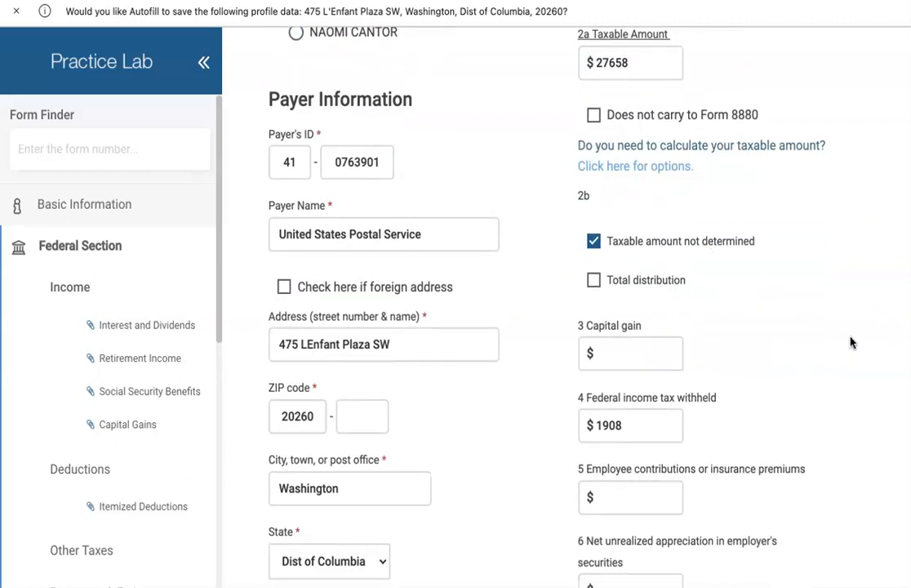
scroll(851, 342, down, 1)
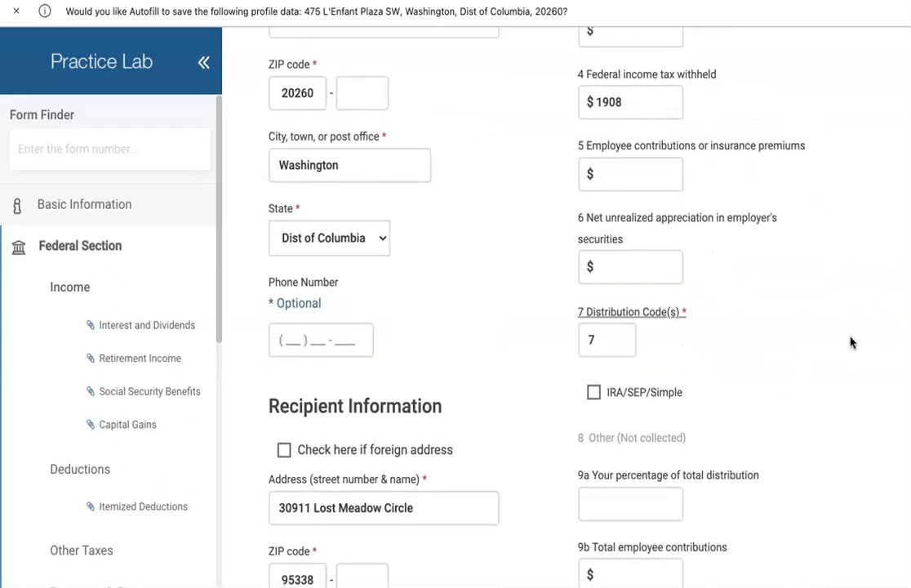
scroll(851, 342, down, 6)
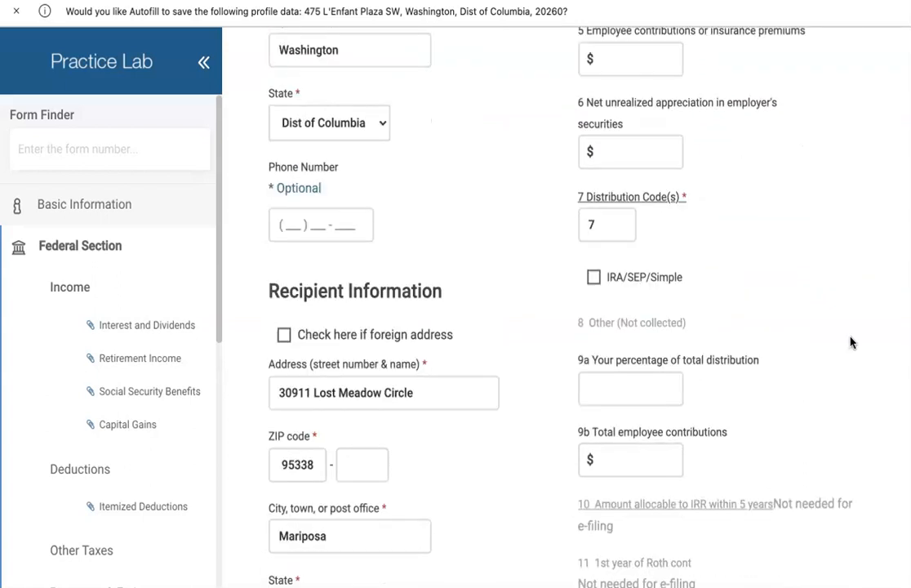
scroll(850, 342, down, 3)
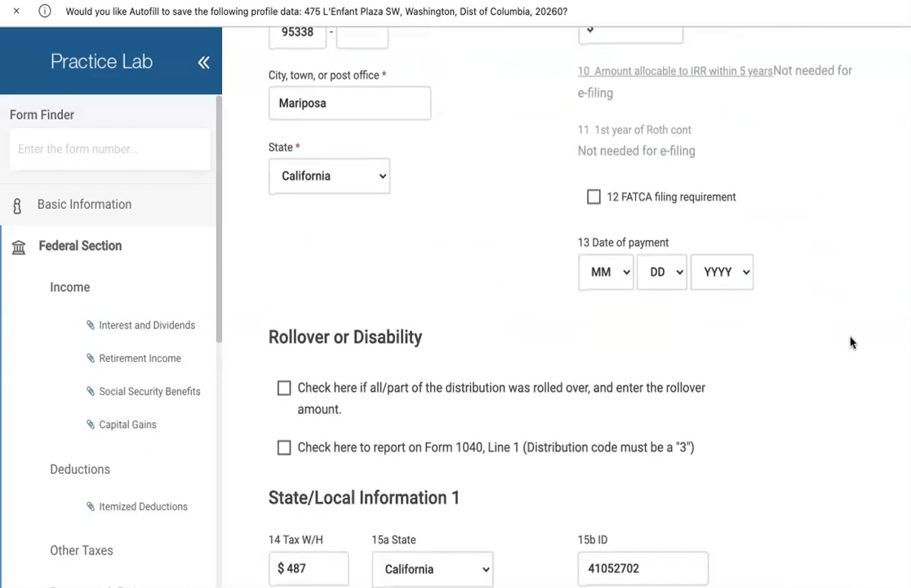
scroll(851, 342, up, 4)
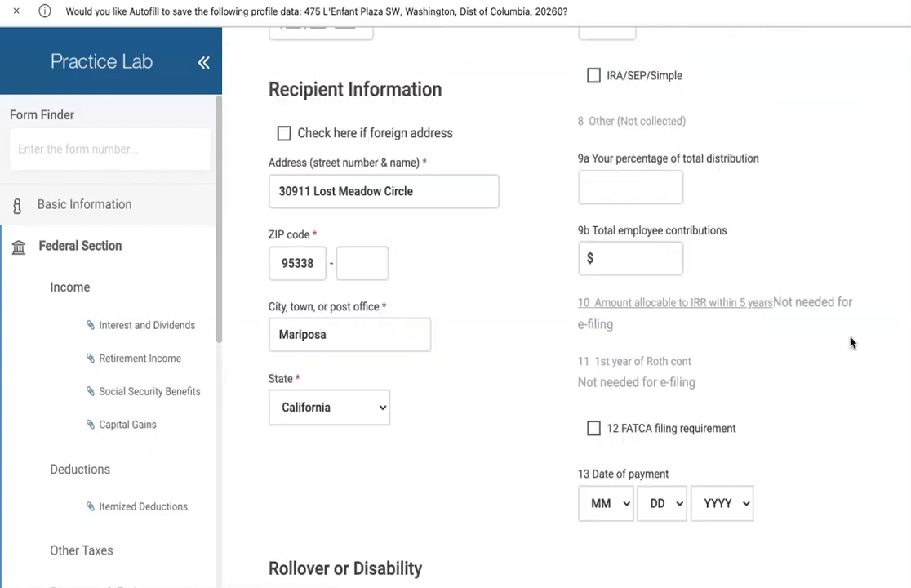
scroll(851, 342, down, 8)
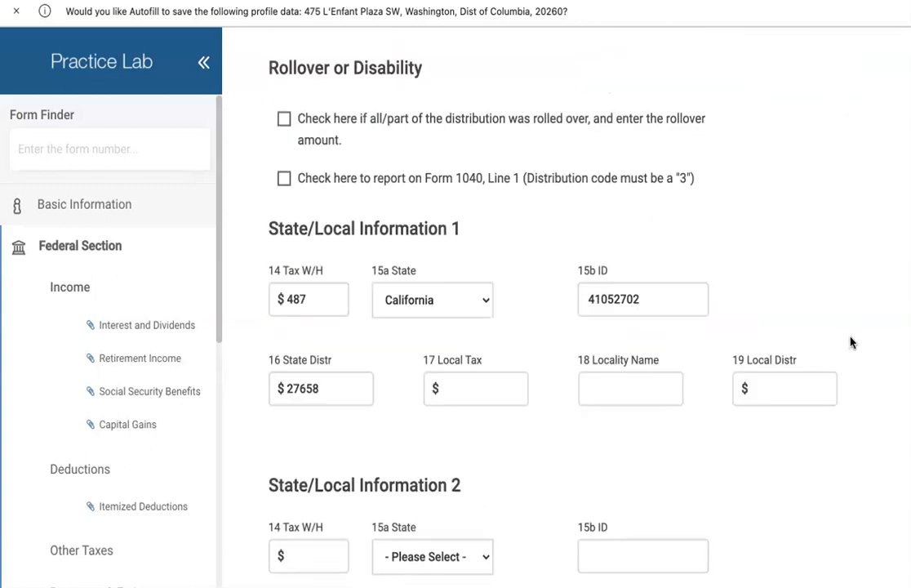
click(298, 271)
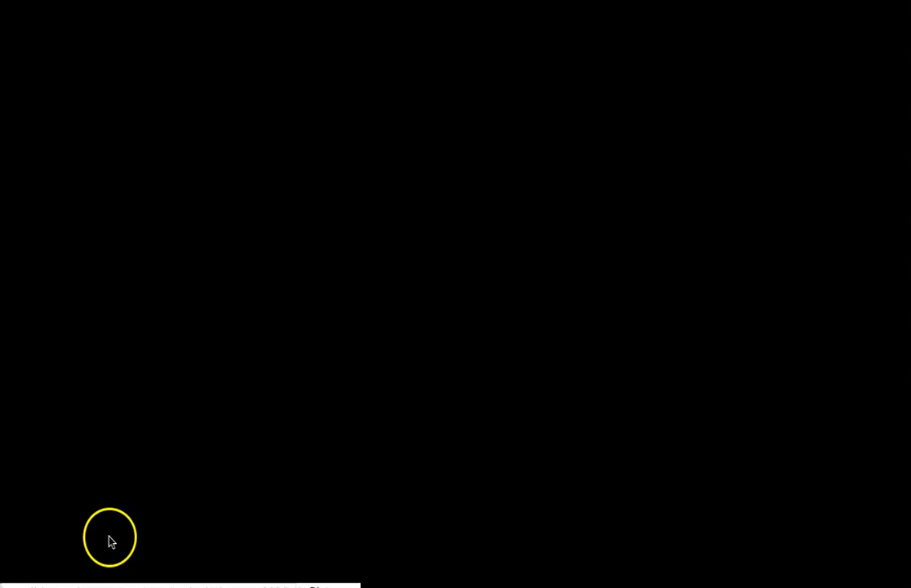
scroll(652, 438, up, 8)
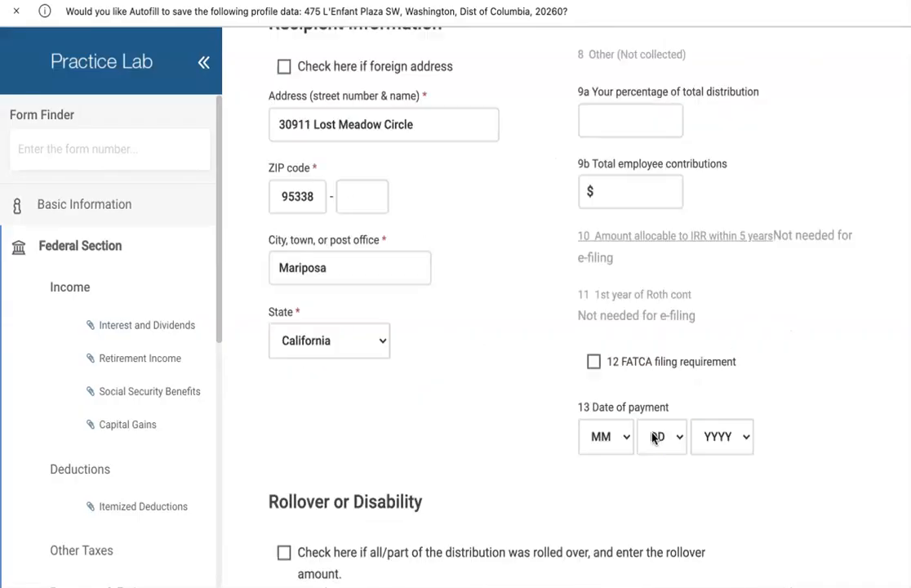
scroll(651, 438, up, 5)
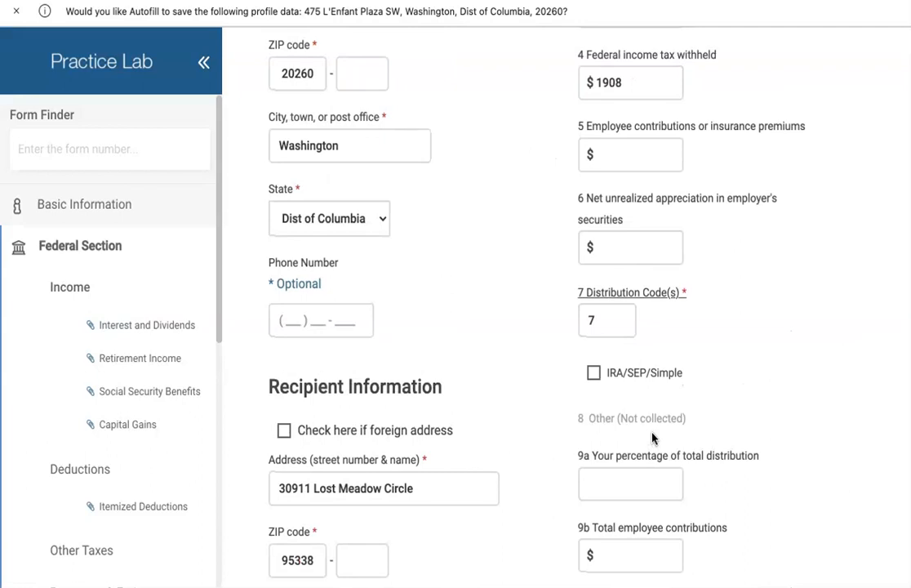
scroll(652, 439, up, 3)
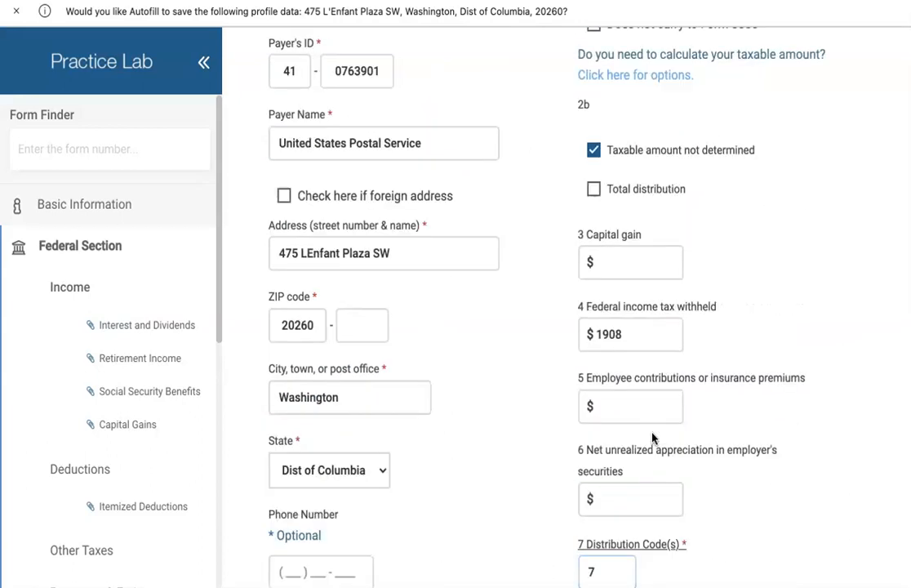
scroll(652, 438, up, 3)
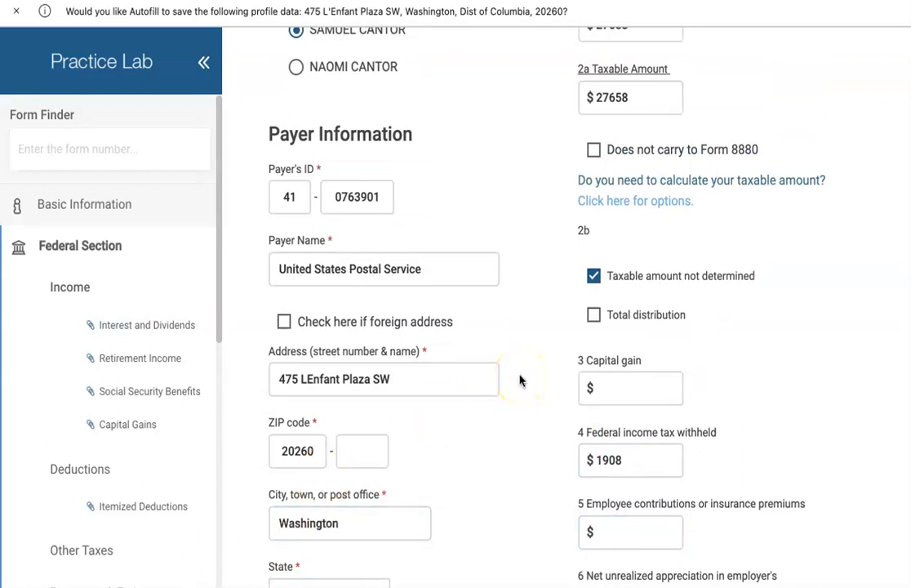
scroll(519, 380, up, 3)
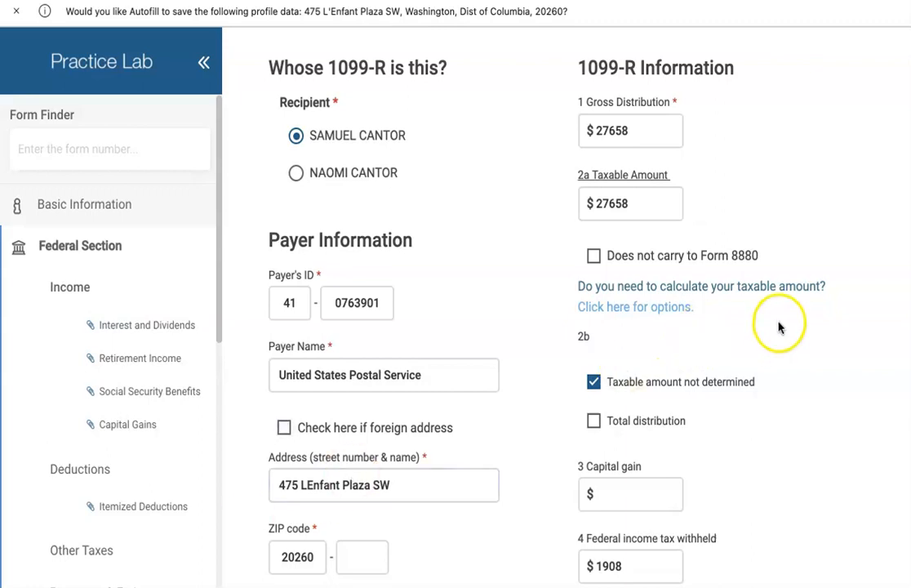
scroll(780, 325, down, 1)
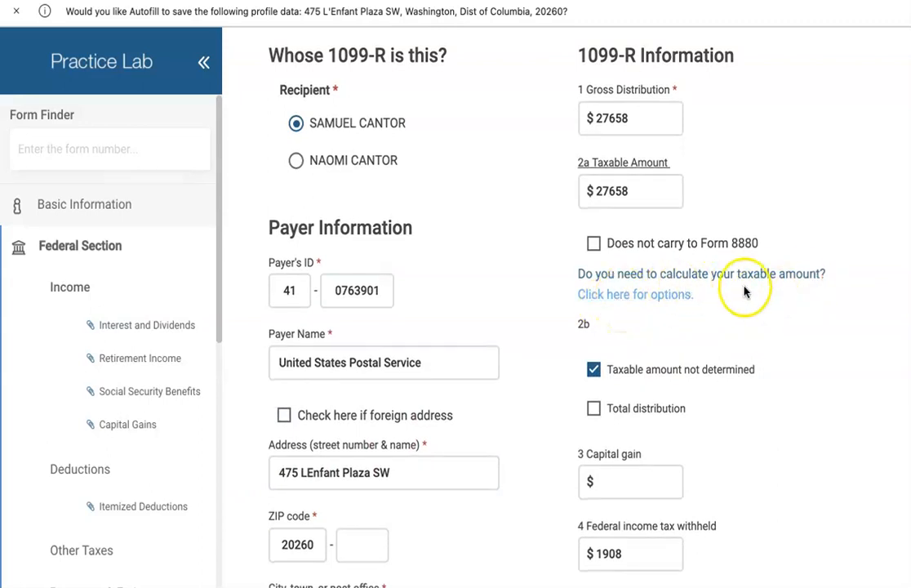
- Choose the Simplified Method Worksheet for computing the 1099-R box 2a taxable amount
click(625, 295)
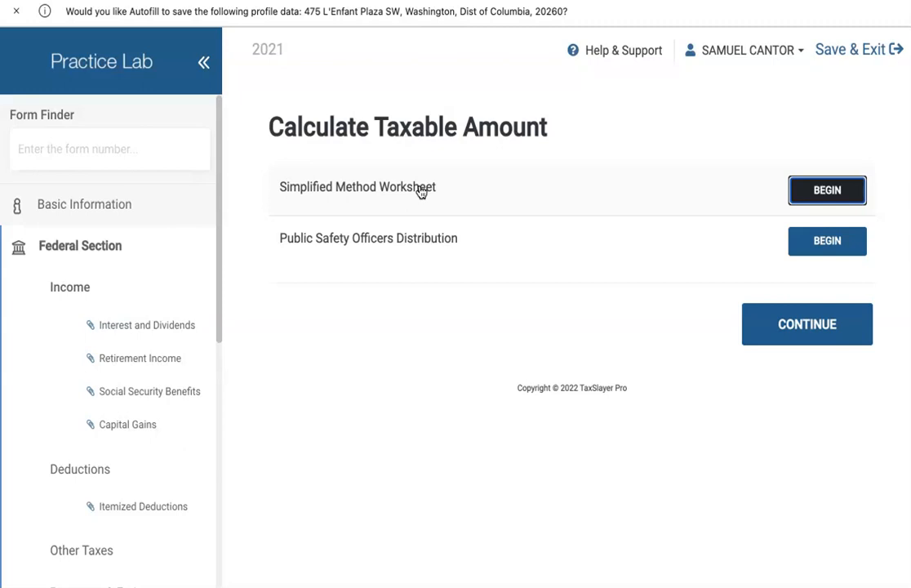
click(827, 192)
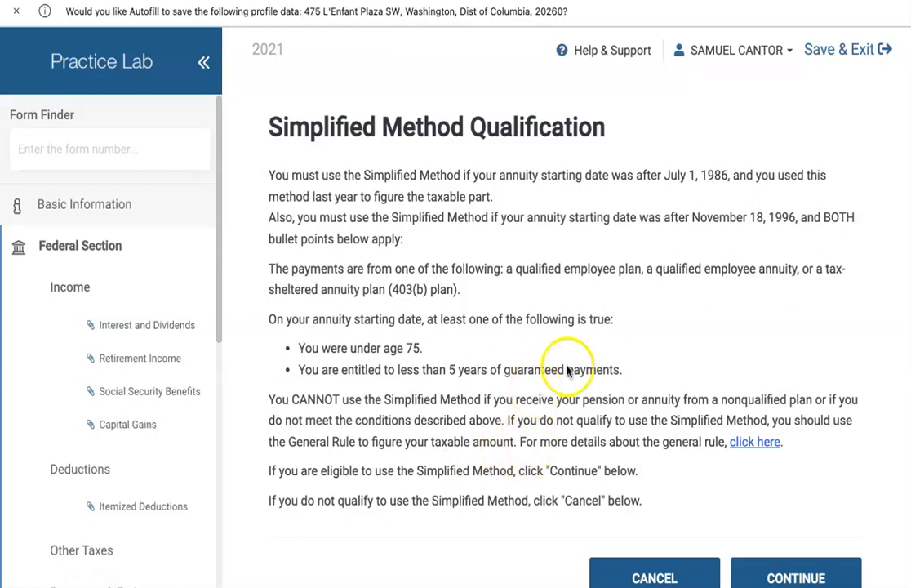
scroll(696, 297, down, 1)
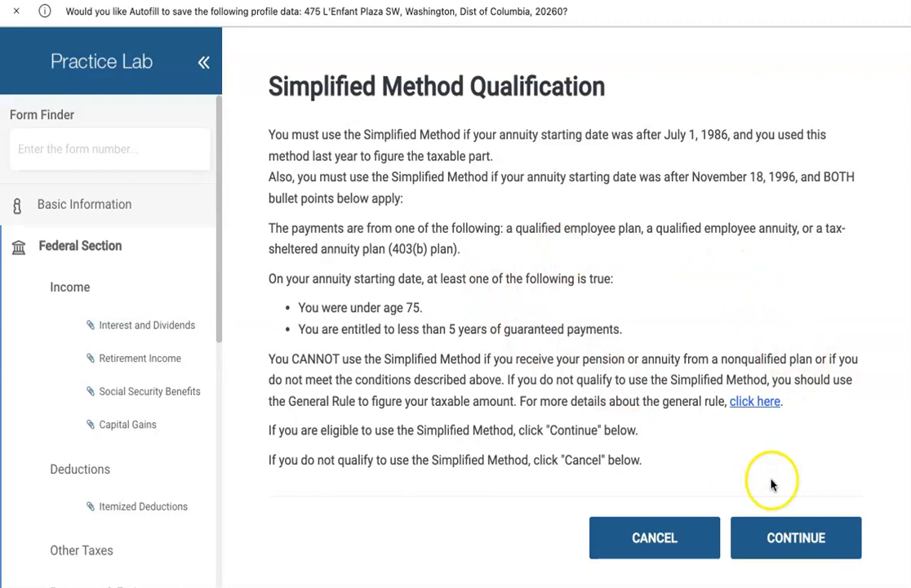
- Enter plan cost 76092 and annuity start year 2010, and mark it a joint or survivor annuity
click(790, 553)
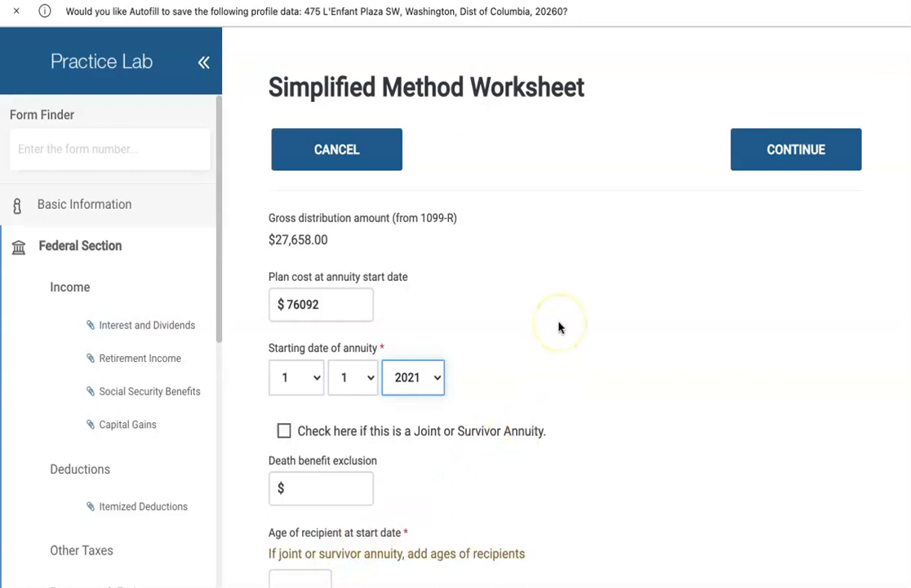
scroll(559, 327, down, 2)
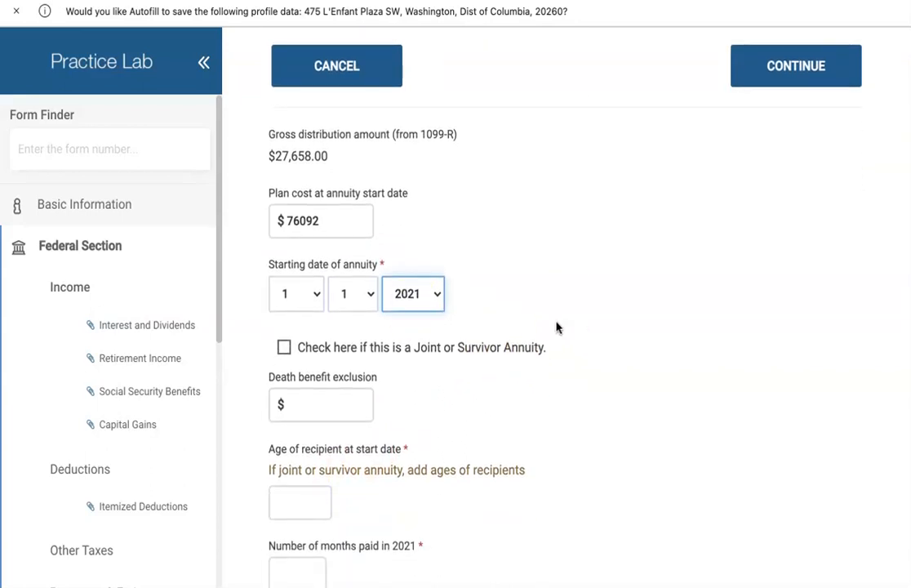
scroll(505, 310, down, 1)
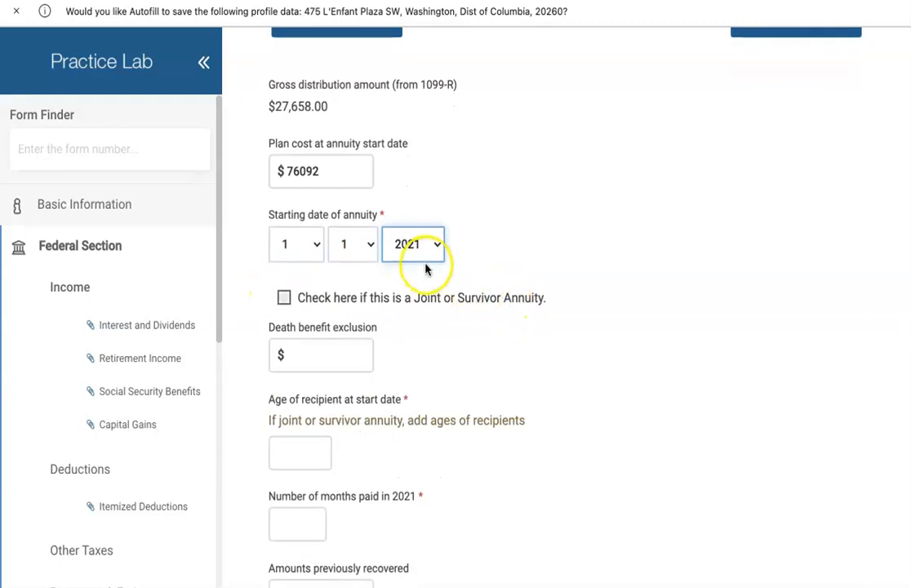
click(433, 245)
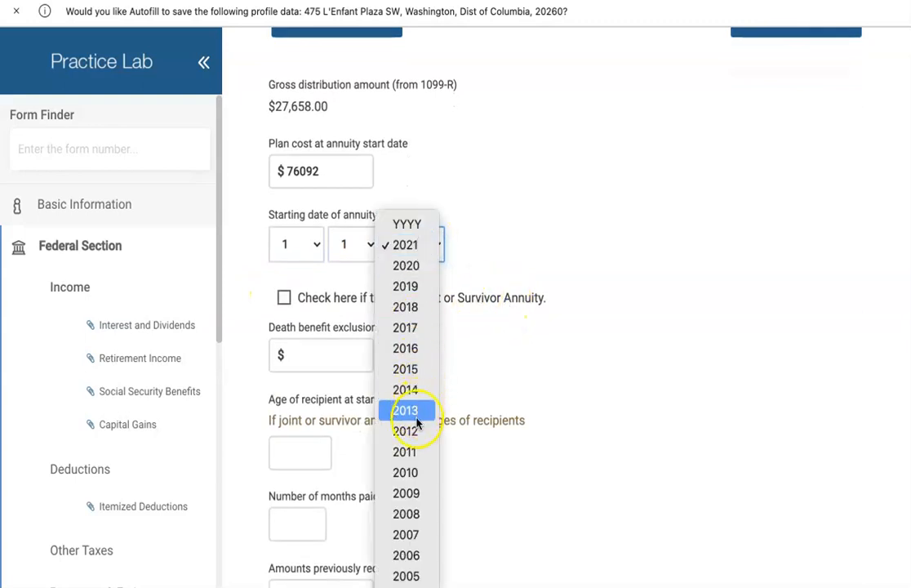
click(415, 472)
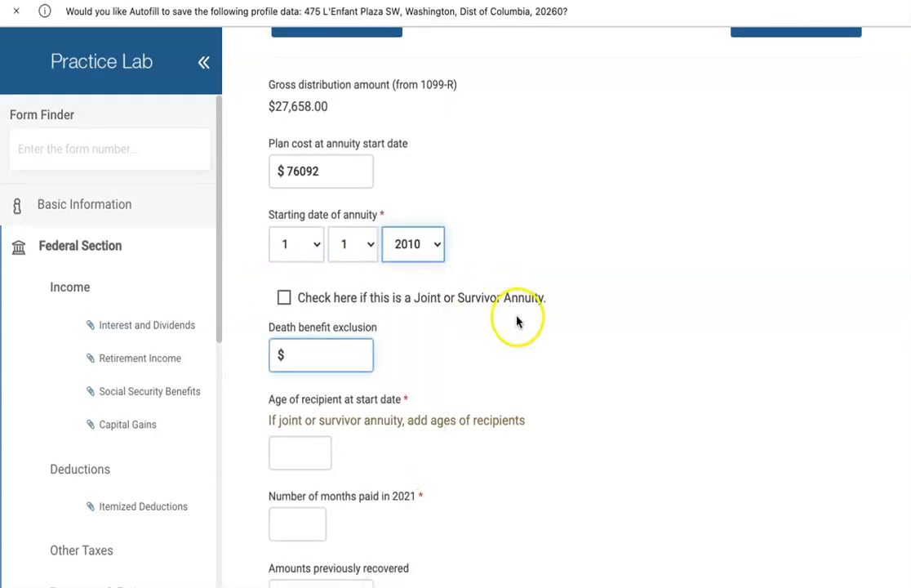
click(282, 299)
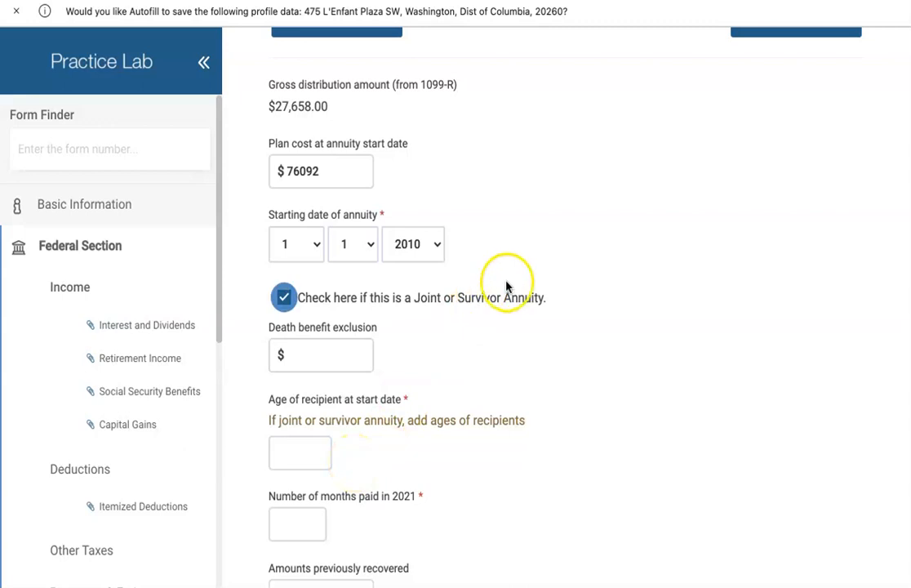
scroll(517, 292, down, 3)
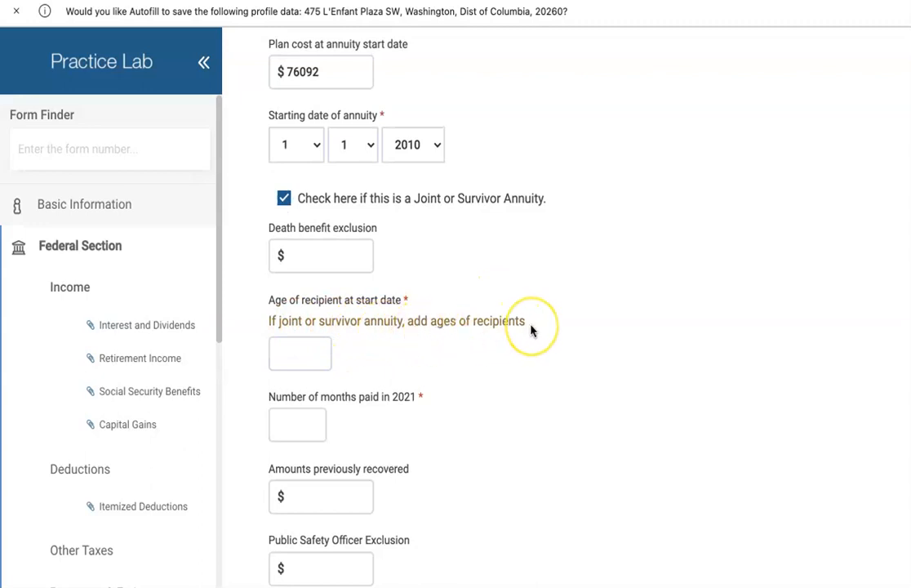
- Enter combined age 114 and 12 months paid, then save the worksheet to compute $25,122 taxable
click(304, 358)
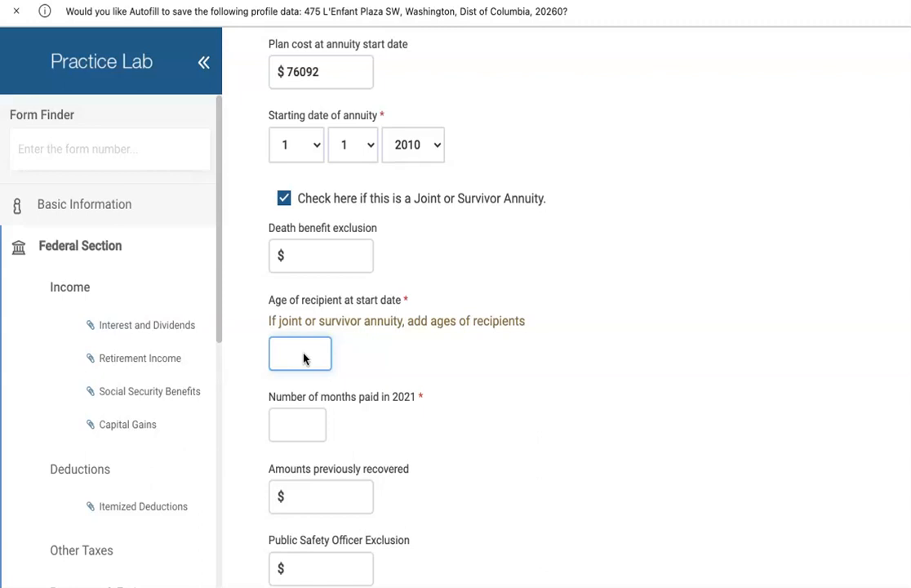
click(303, 359)
click(299, 400)
scroll(484, 394, down, 1)
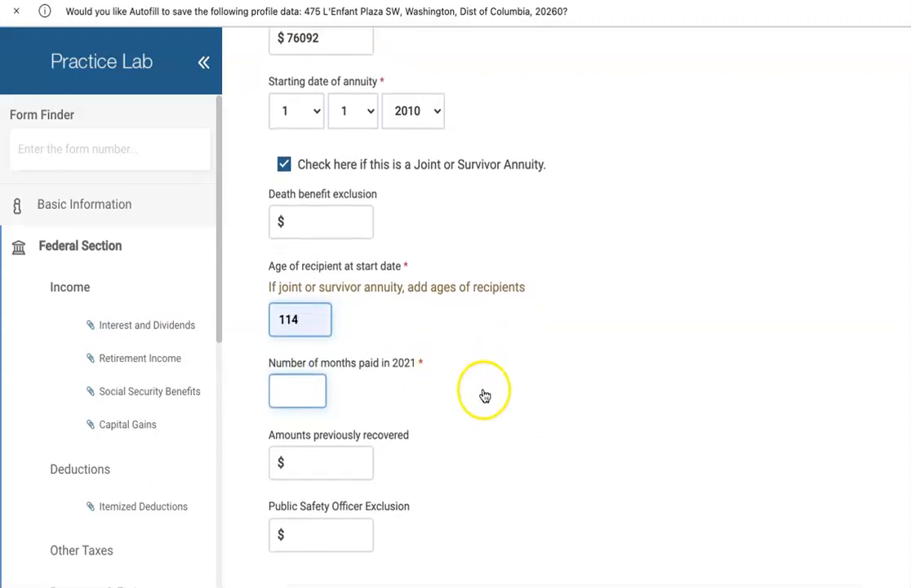
click(309, 390)
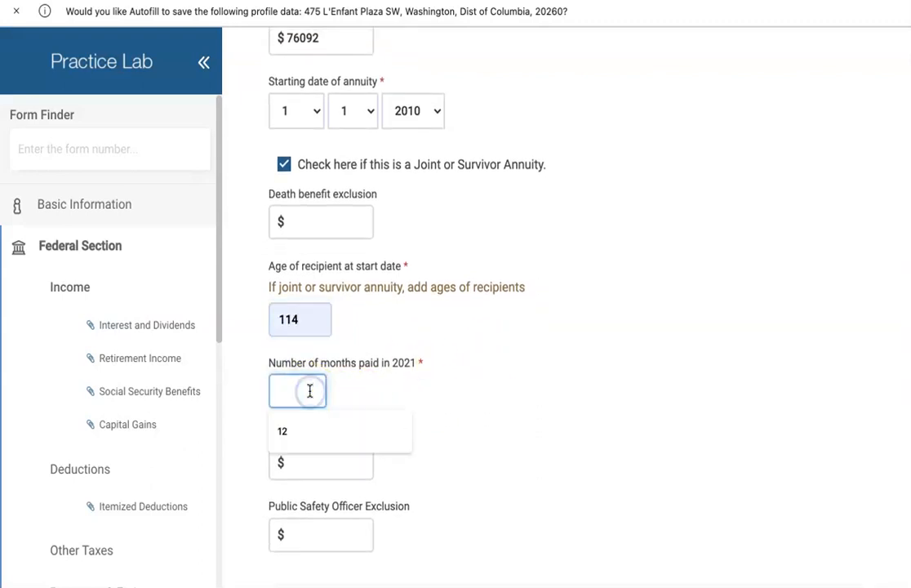
text(12)
scroll(496, 361, down, 3)
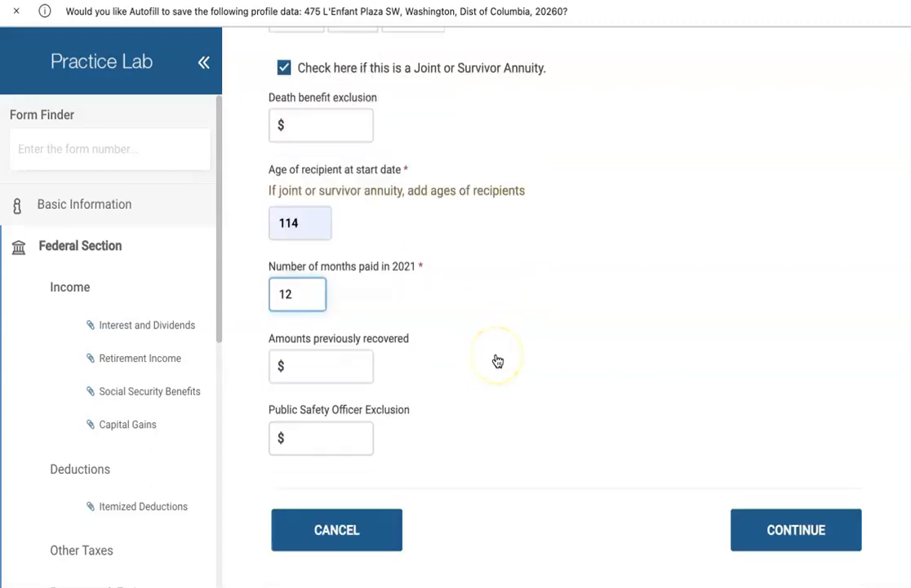
key(Tab)
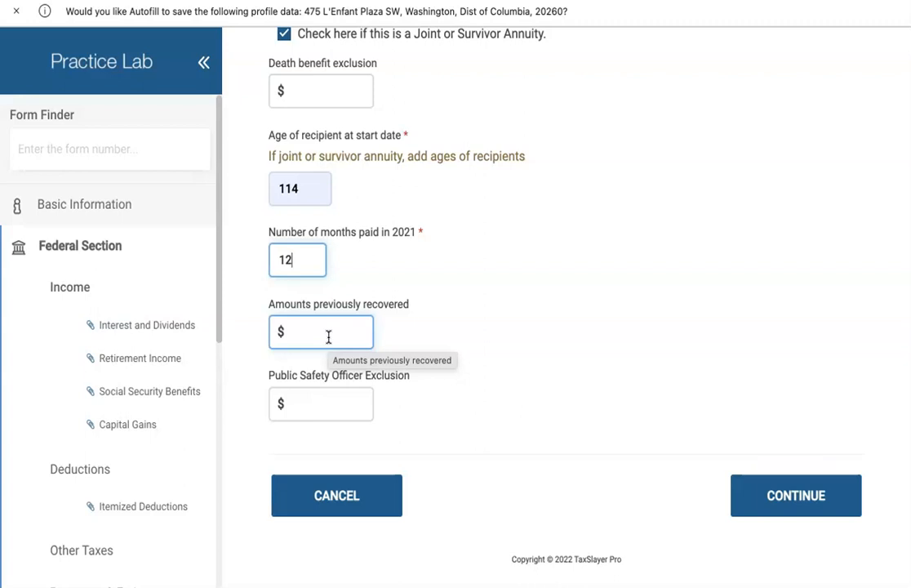
click(807, 505)
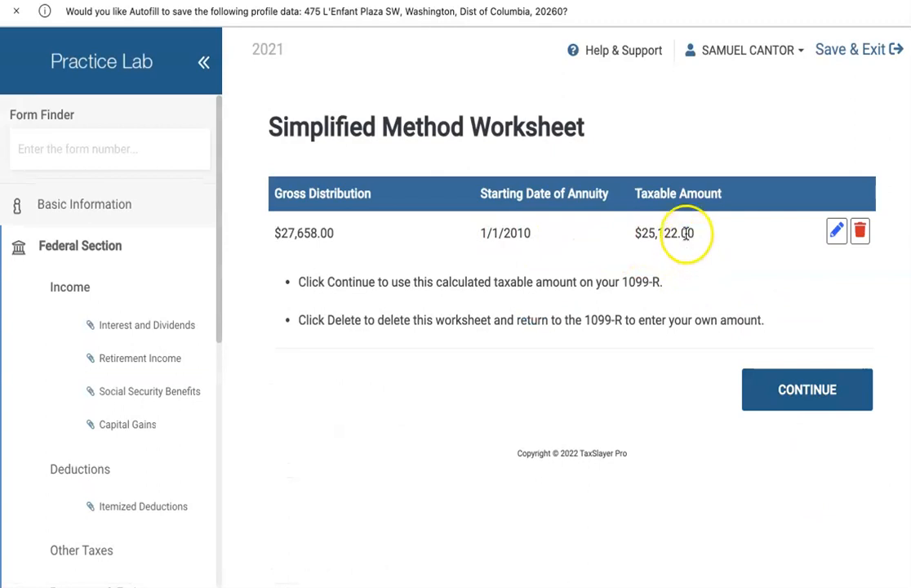
- Apply the $25,122 taxable amount to the 1099-R, leaving the $27,658 gross distribution unchanged
click(793, 391)
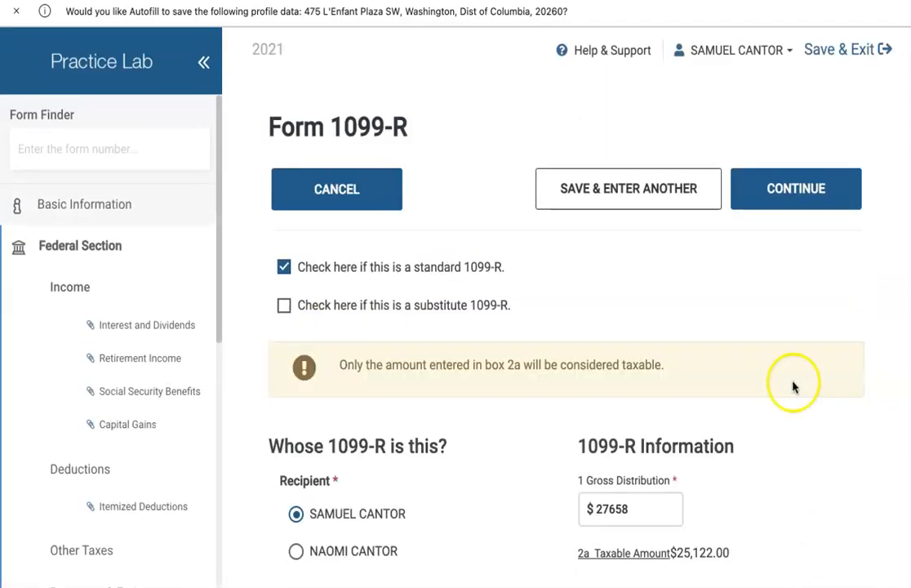
scroll(794, 382, down, 3)
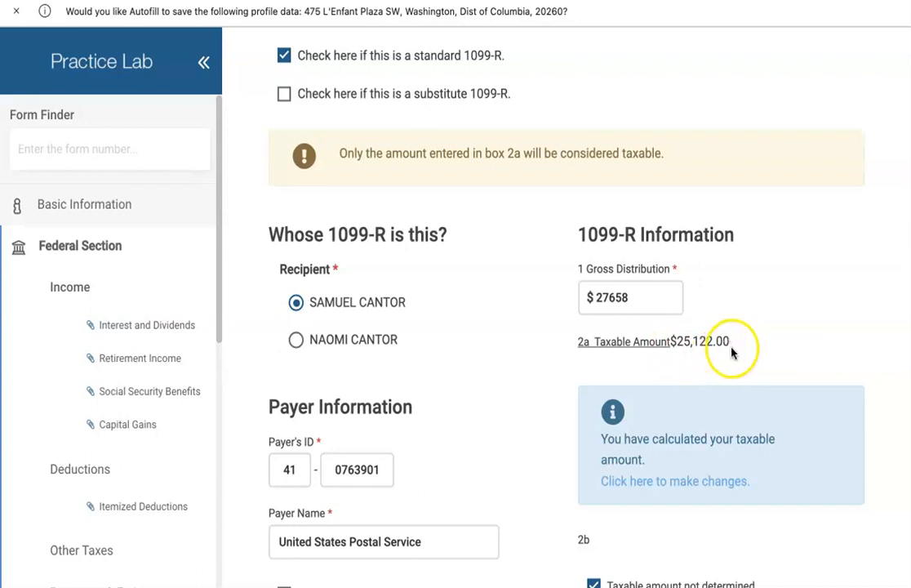
scroll(804, 344, down, 1)
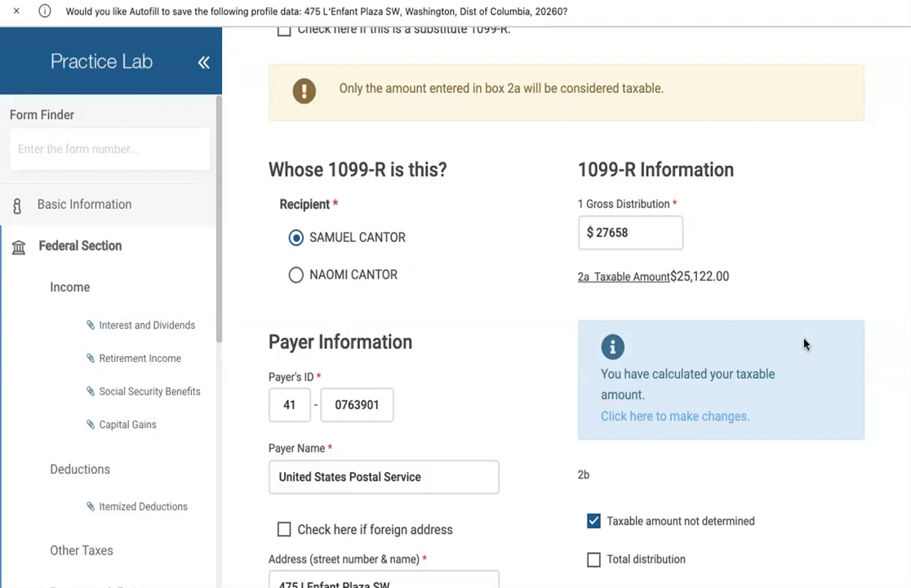
click(634, 238)
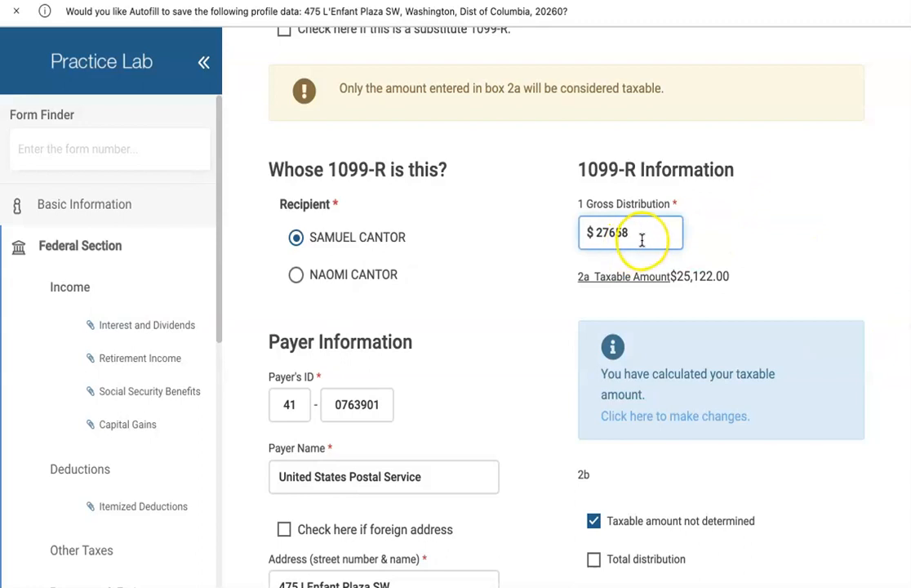
click(839, 255)
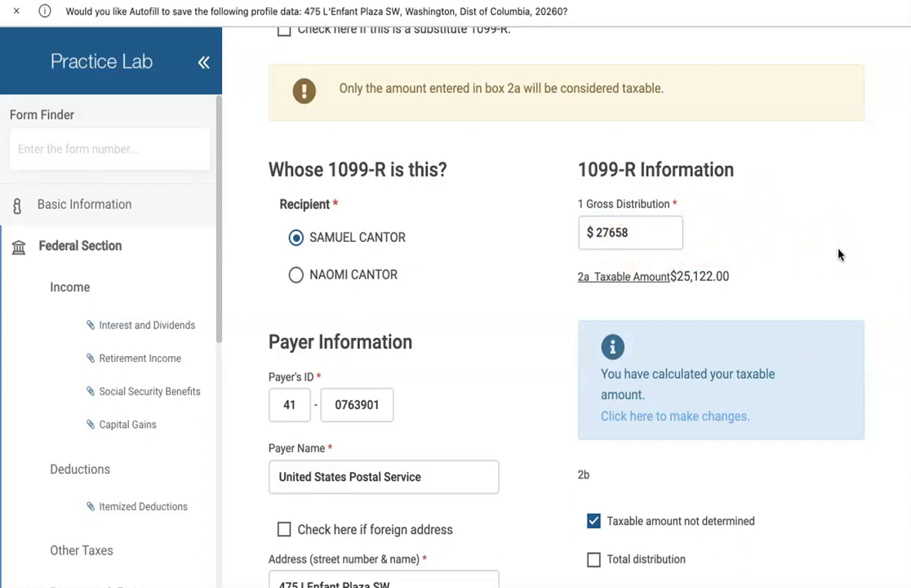
scroll(838, 254, down, 1)
- Delete the Simplified Method Worksheet from the 1099-R taxable amount calculation
click(850, 224)
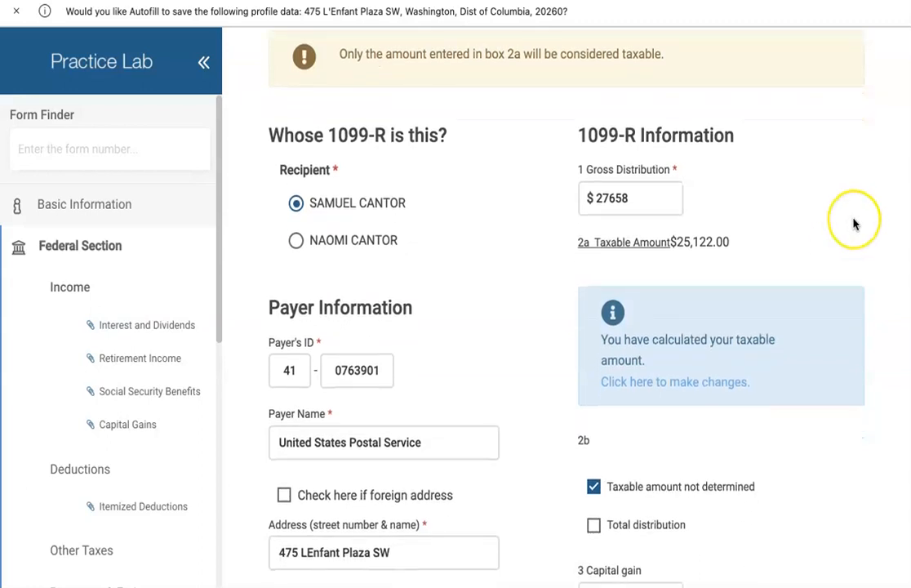
scroll(849, 236, down, 1)
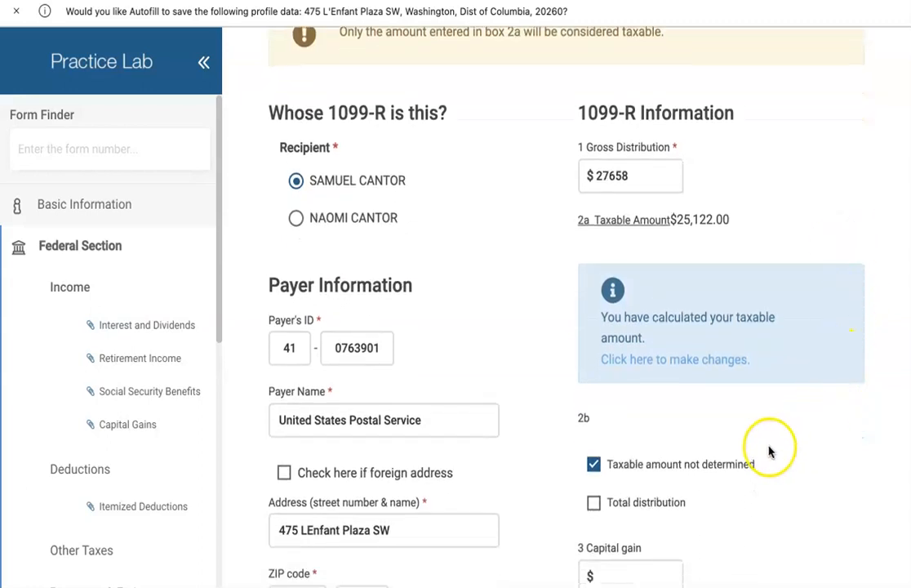
click(707, 365)
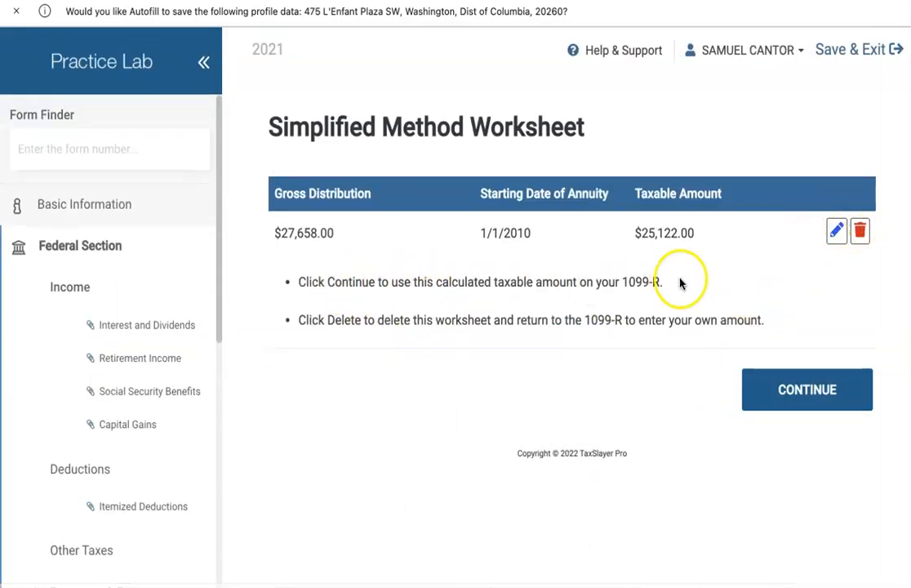
click(862, 233)
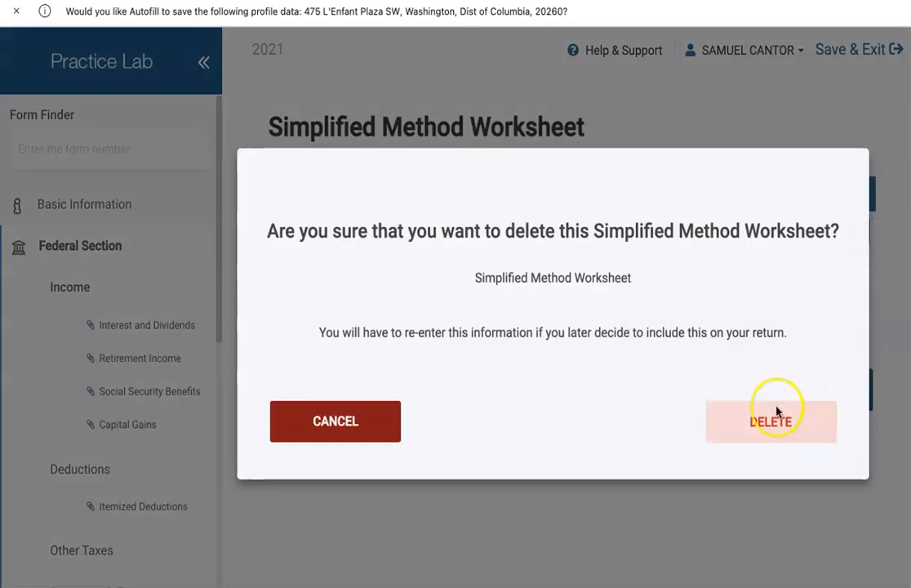
click(746, 427)
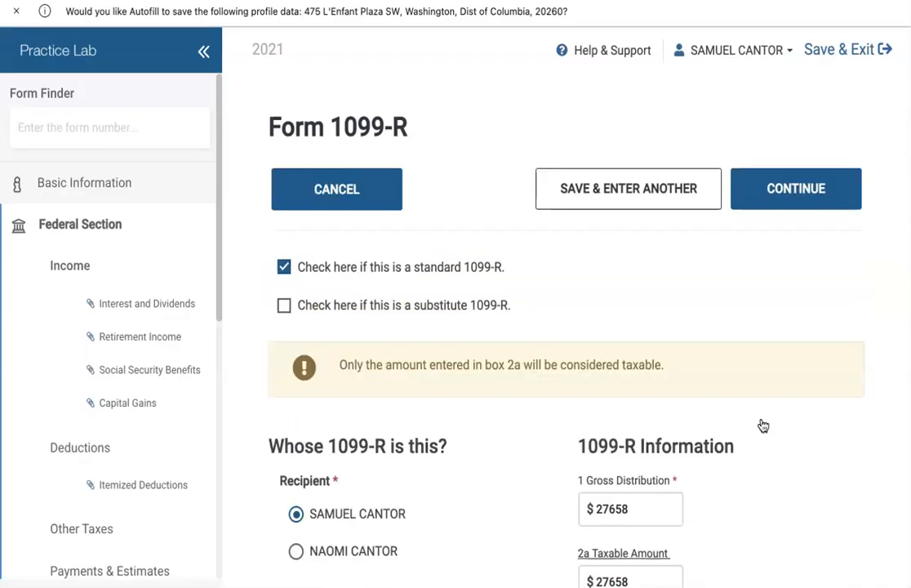
- Make box 2a taxable amount editable again and switch to the Colorado Resource Toolbox
scroll(764, 417, down, 3)
scroll(767, 405, down, 3)
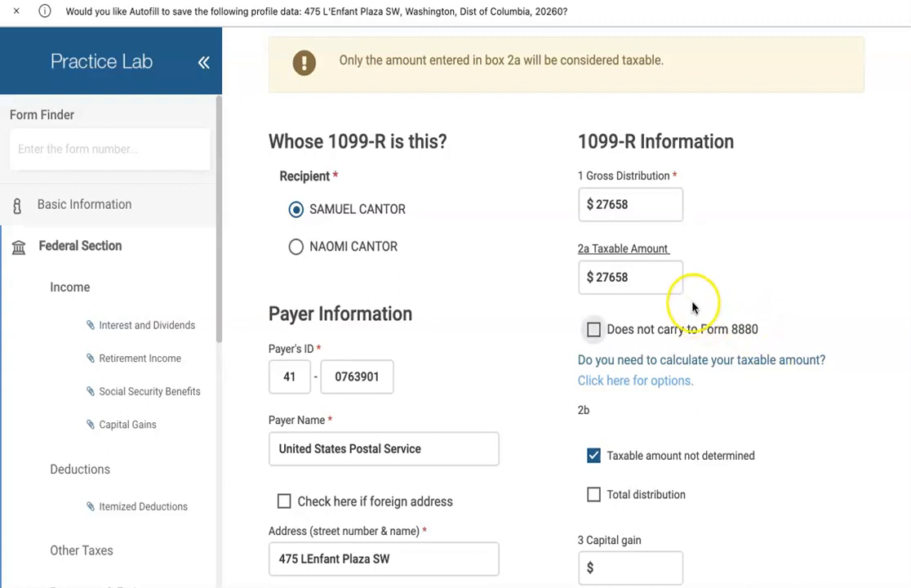
click(668, 269)
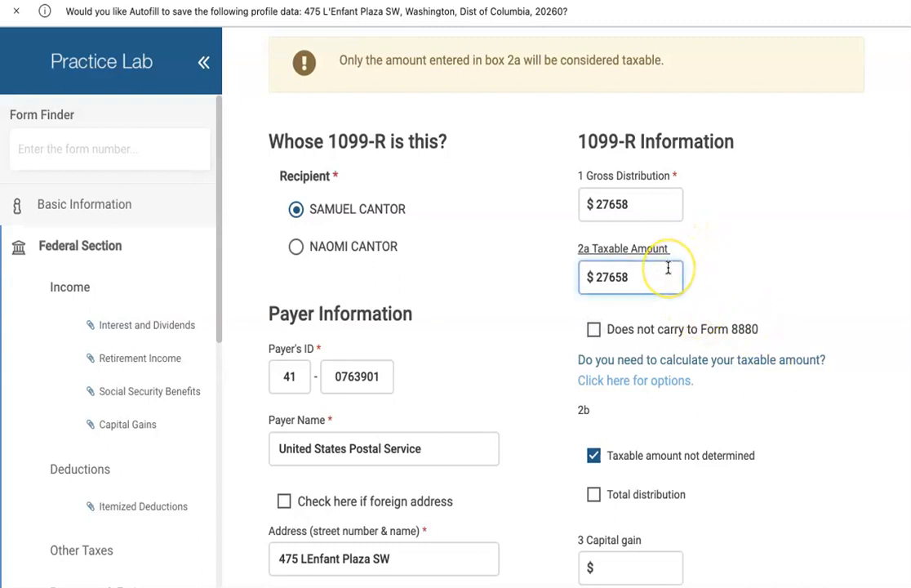
click(347, 454)
click(335, 484)
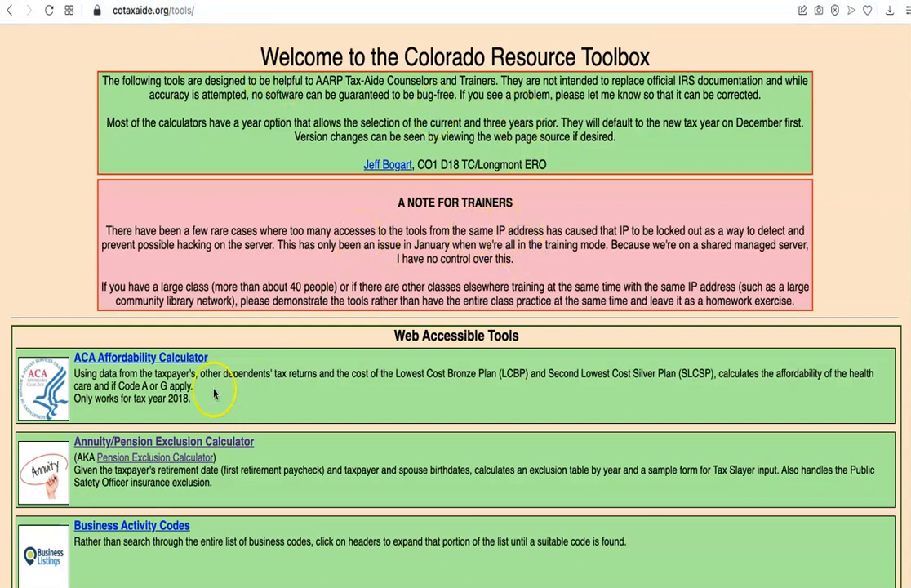
- Open cotaxaide's Annuity/Pension Exclusion Calculator for tax year 2021
click(139, 441)
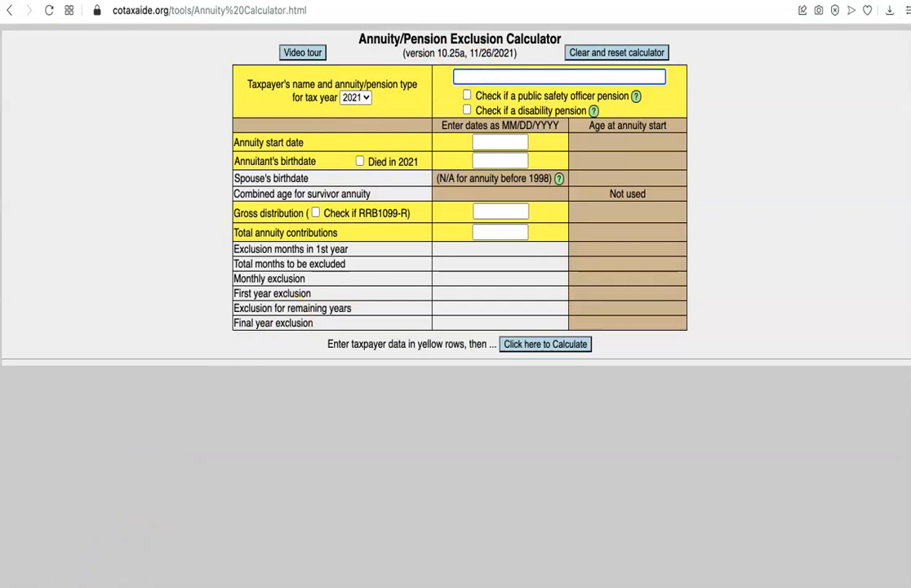
- Enter the taxpayer's name and the 01/01/2010 annuity start date in the calculator
click(481, 144)
text(01/)
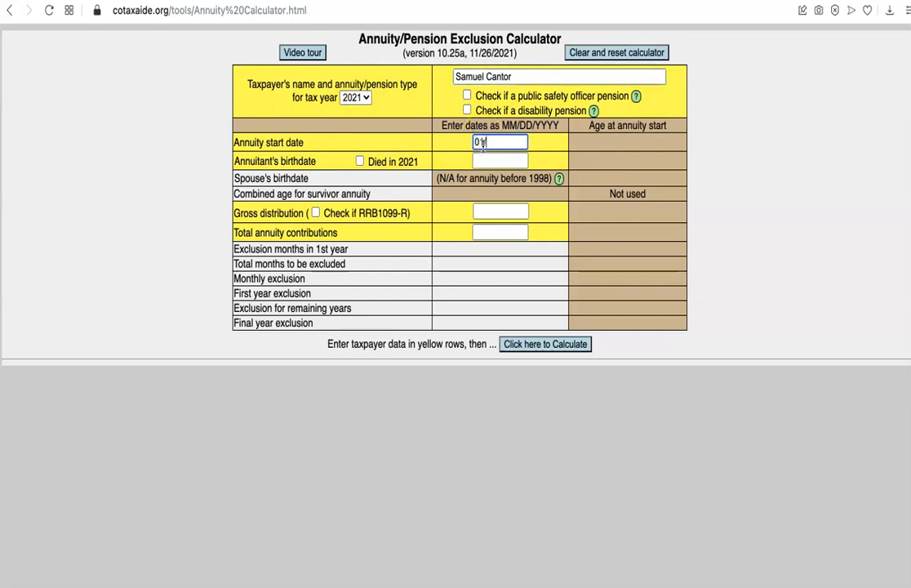
text(01/2010)
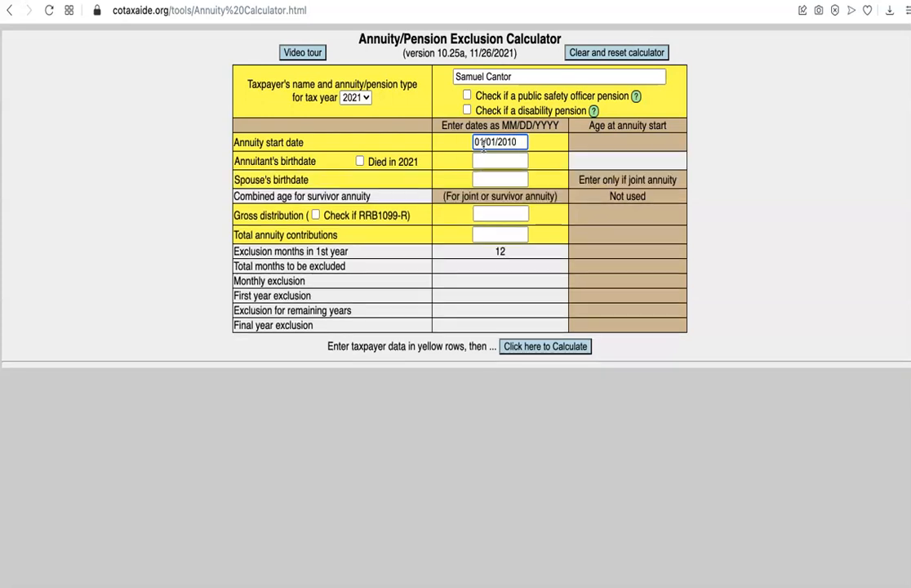
- Enter birthdates 03/28/1950 for the annuitant and 10/30/1954 for the spouse, giving combined age 114
click(486, 160)
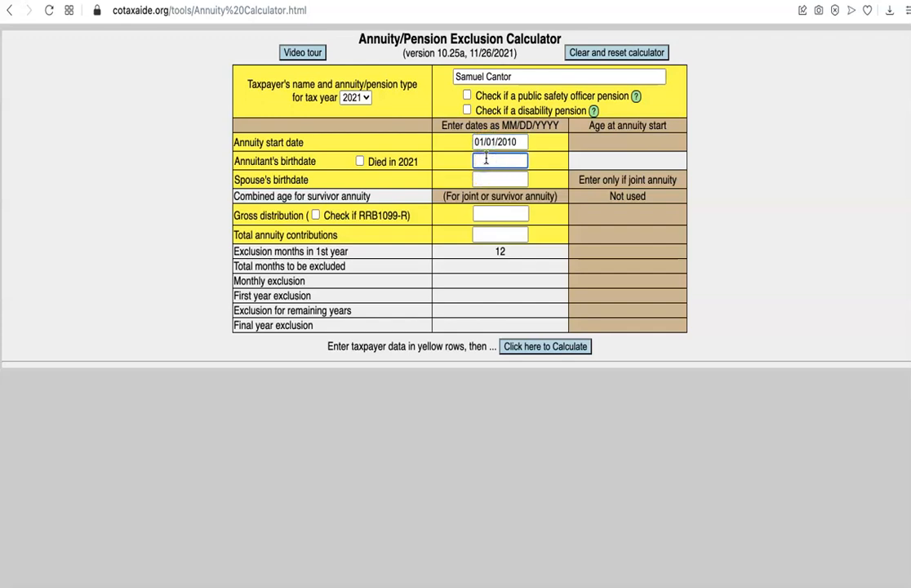
text(03/28/1950)
click(485, 177)
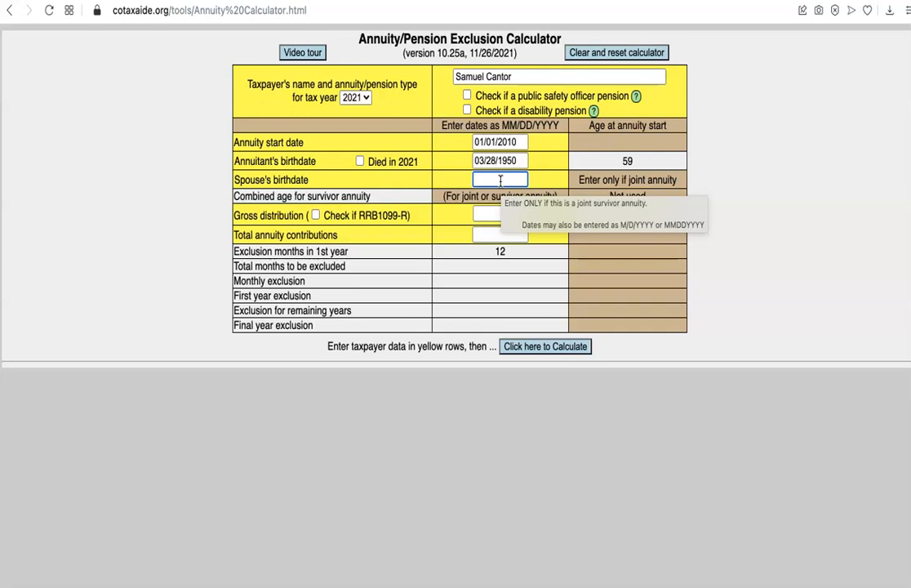
text(10/)
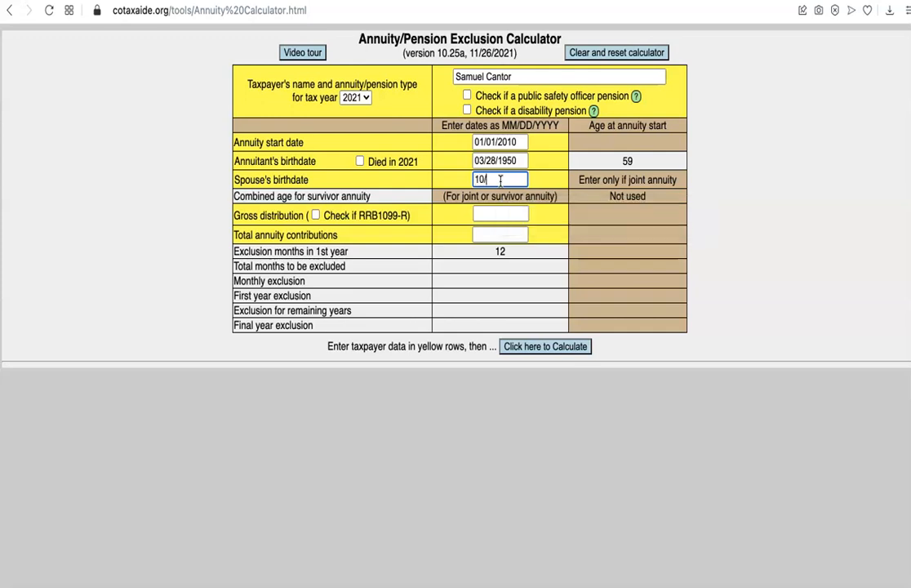
text(30/195)
text(4)
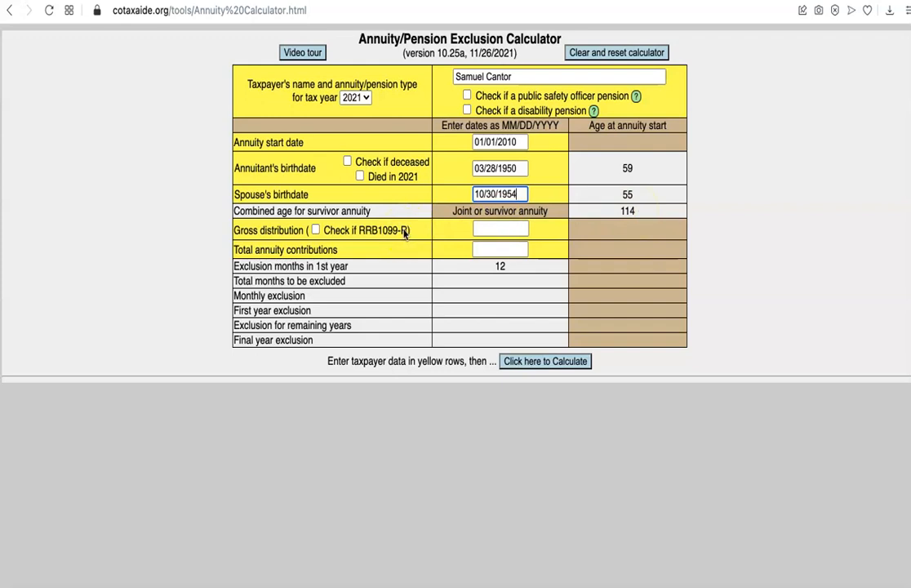
- Enter gross distribution 27658 and total annuity contributions 76092 in the calculator
click(484, 230)
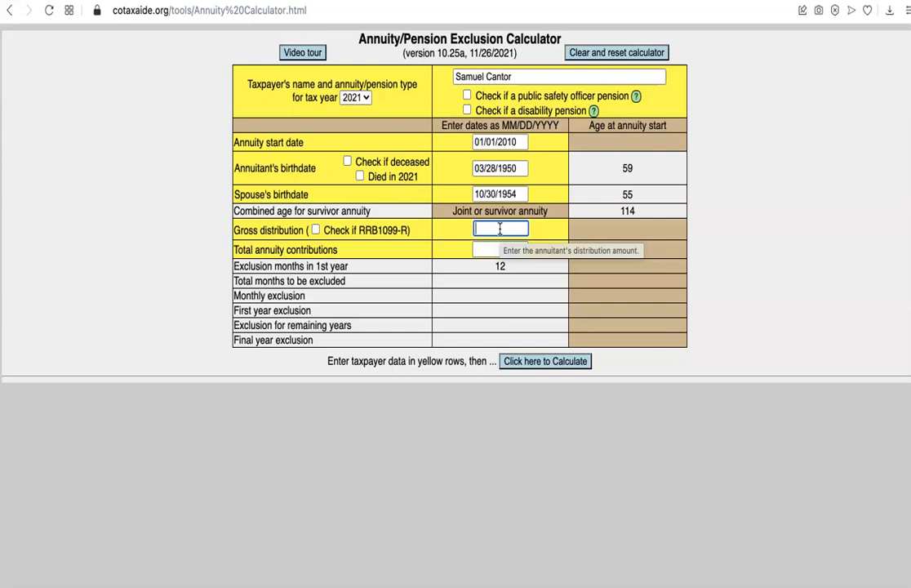
text(2)
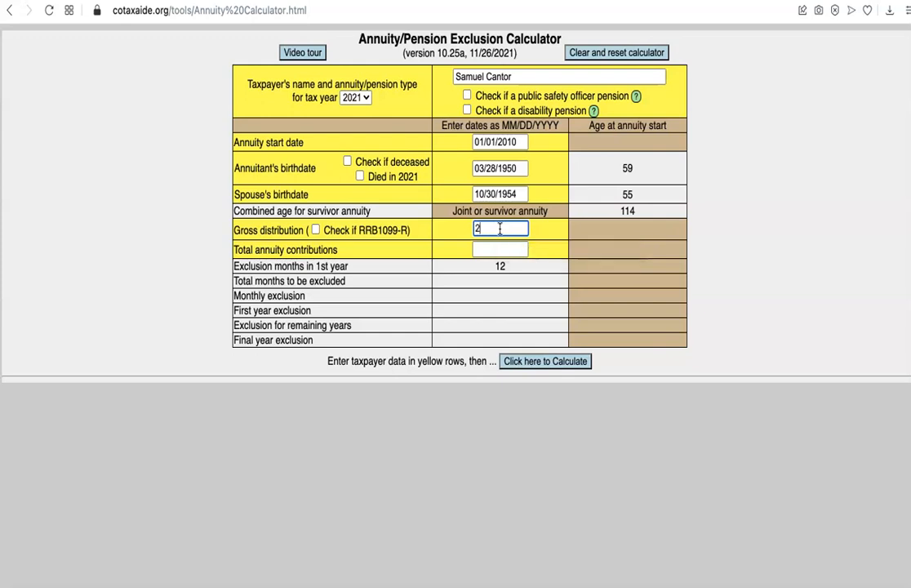
text(7658)
key(Tab)
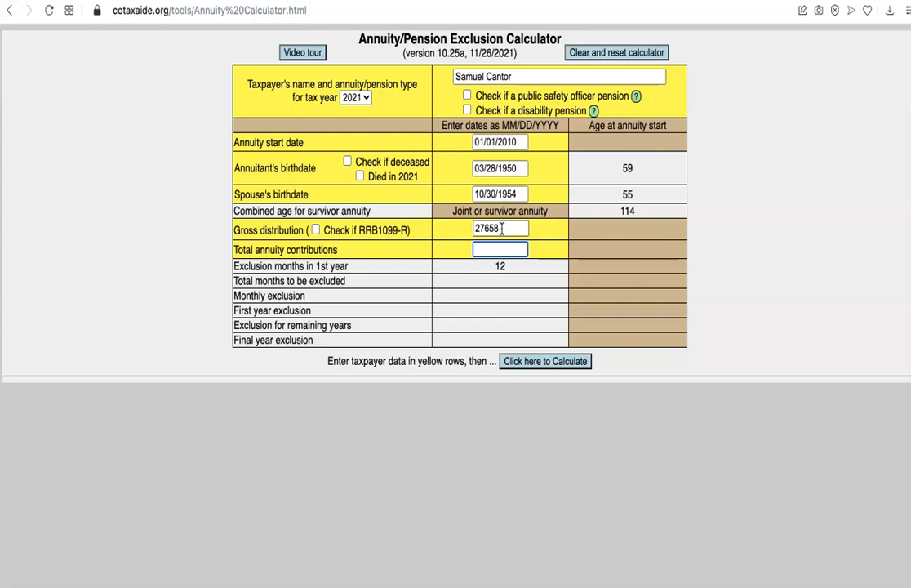
text(76092)
click(329, 351)
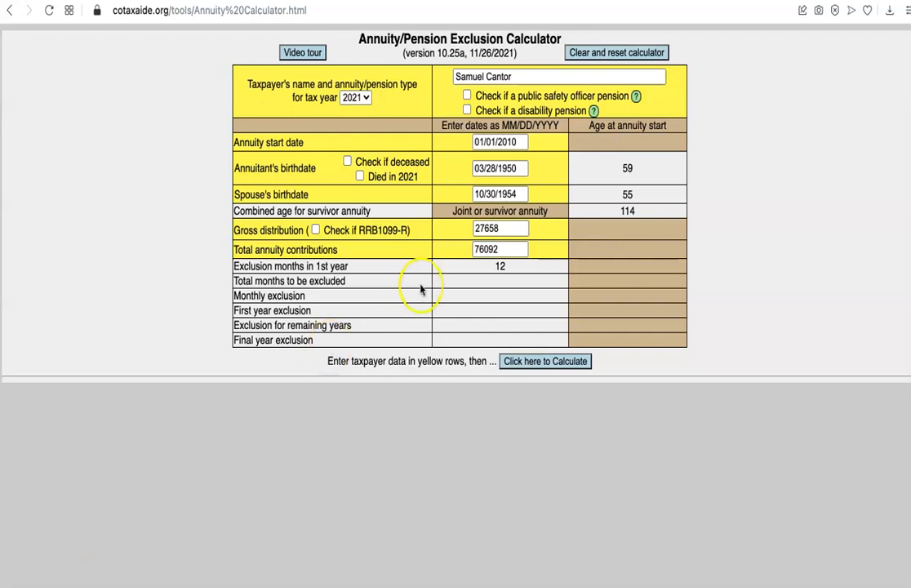
- Calculate the $2,536 yearly exclusion and 25122 taxable amount, reviewing the exclusion table for 2021
click(529, 364)
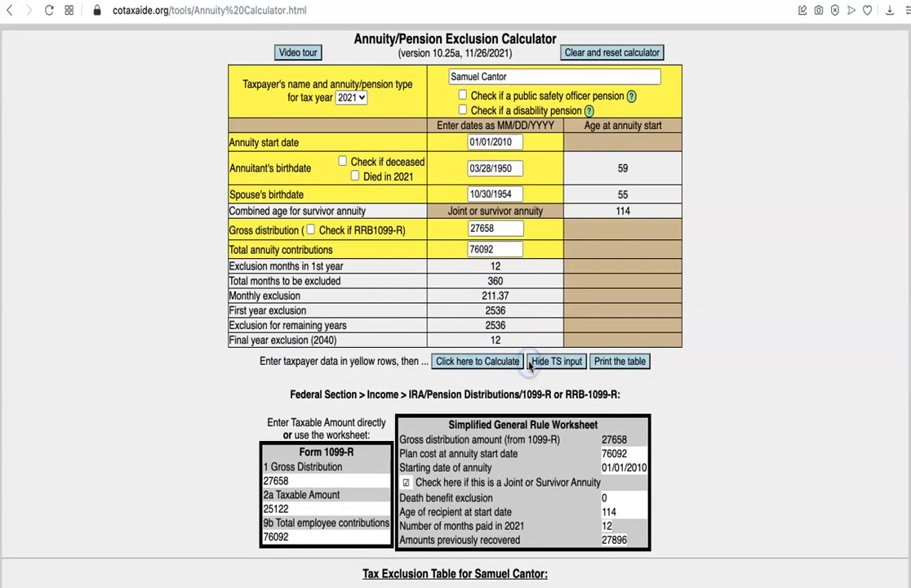
scroll(176, 390, down, 5)
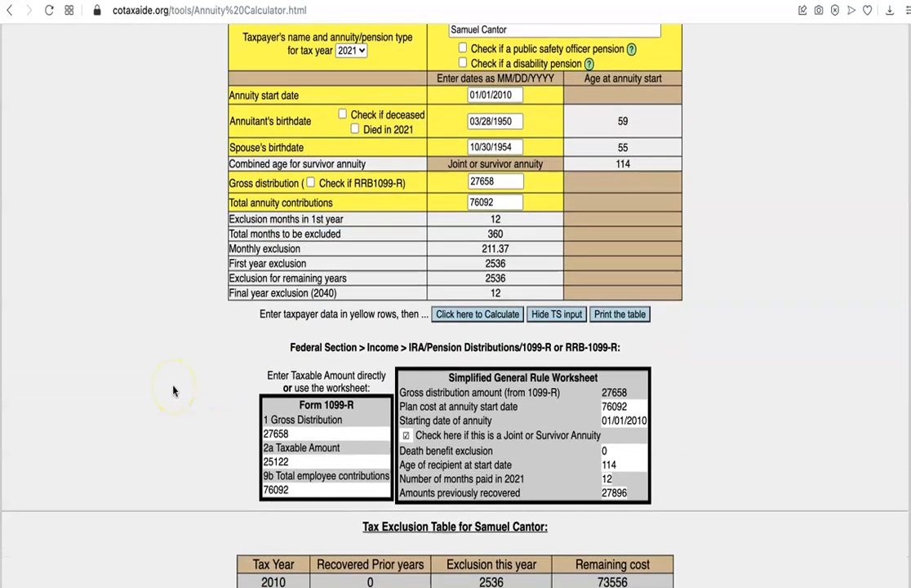
scroll(174, 391, down, 2)
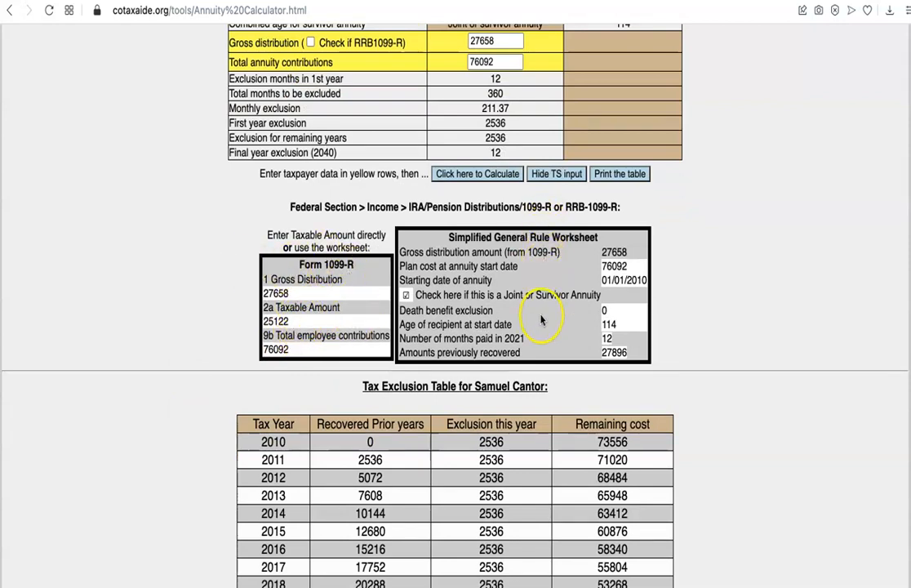
scroll(704, 310, down, 2)
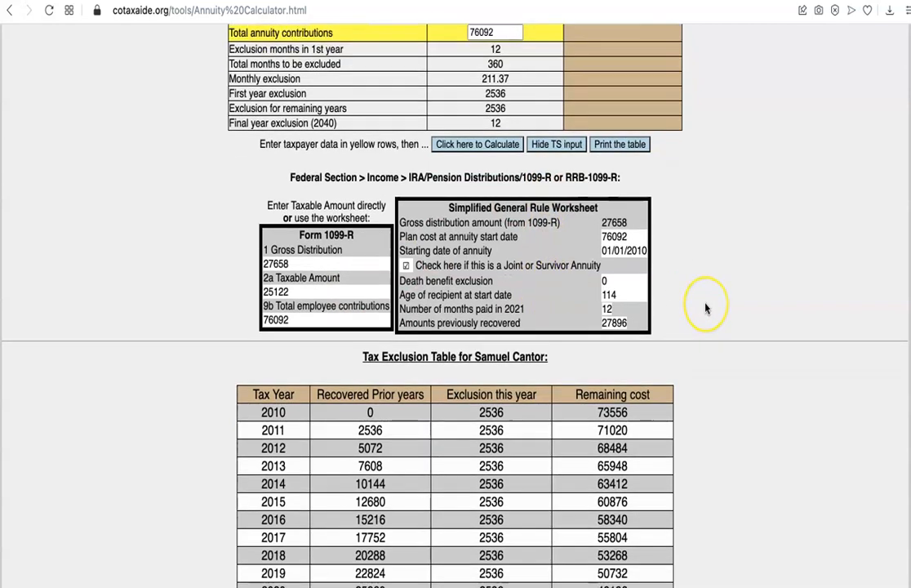
scroll(706, 308, down, 3)
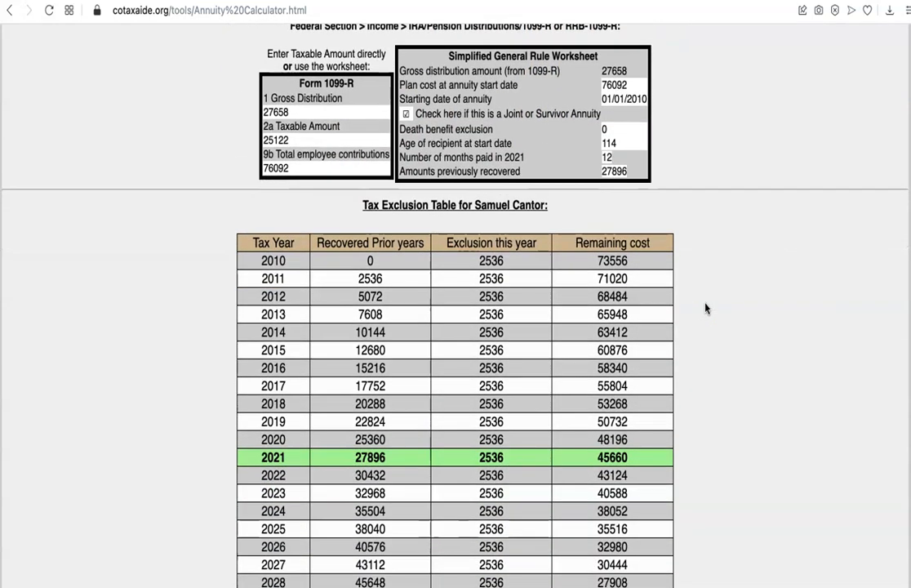
scroll(707, 309, down, 2)
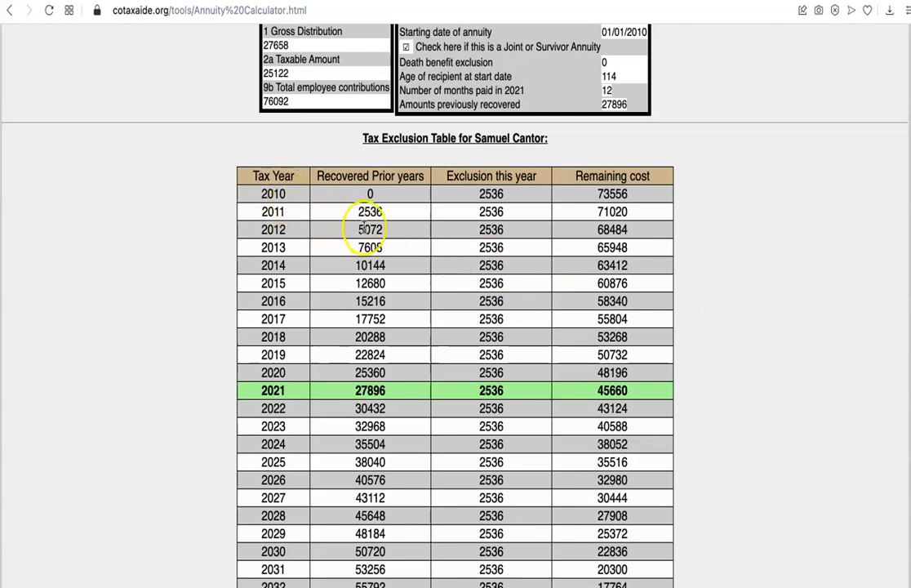
scroll(380, 326, down, 1)
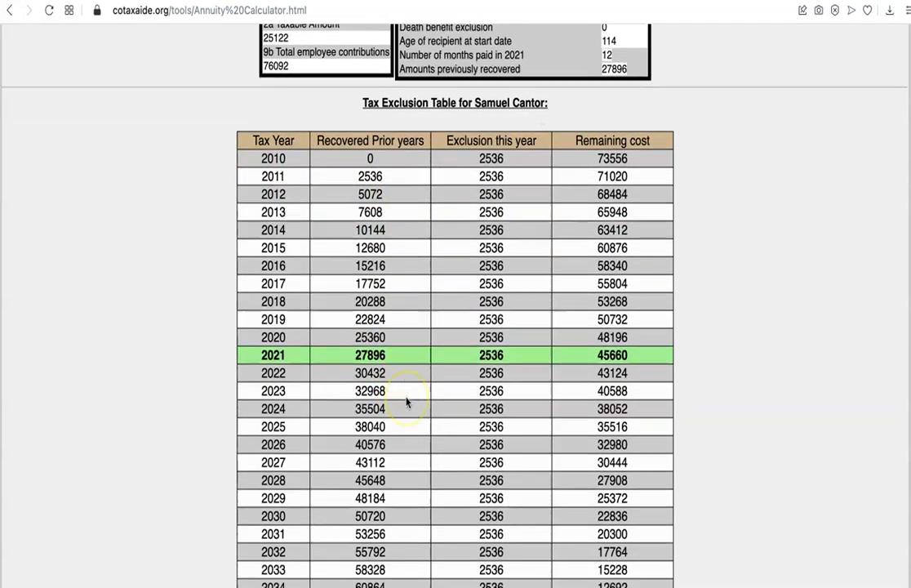
scroll(407, 401, down, 3)
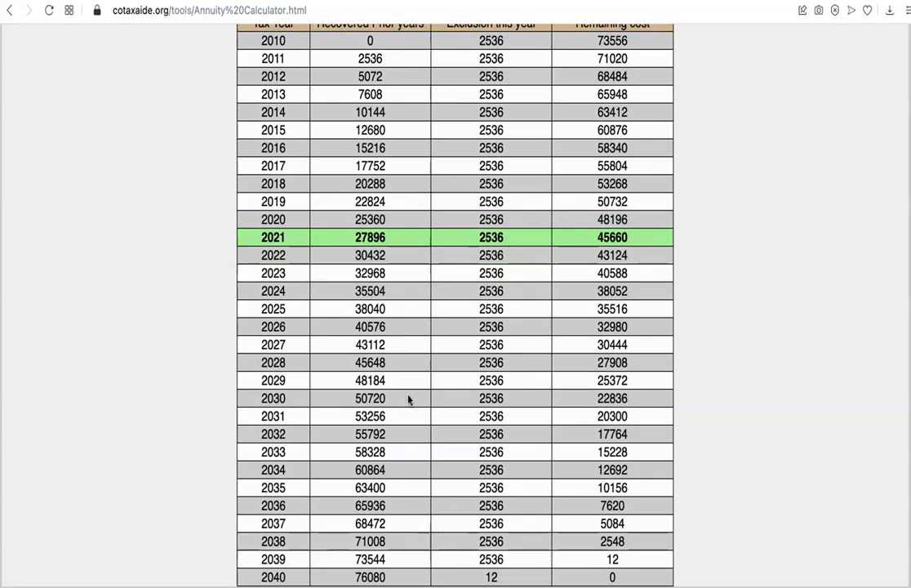
scroll(408, 399, up, 4)
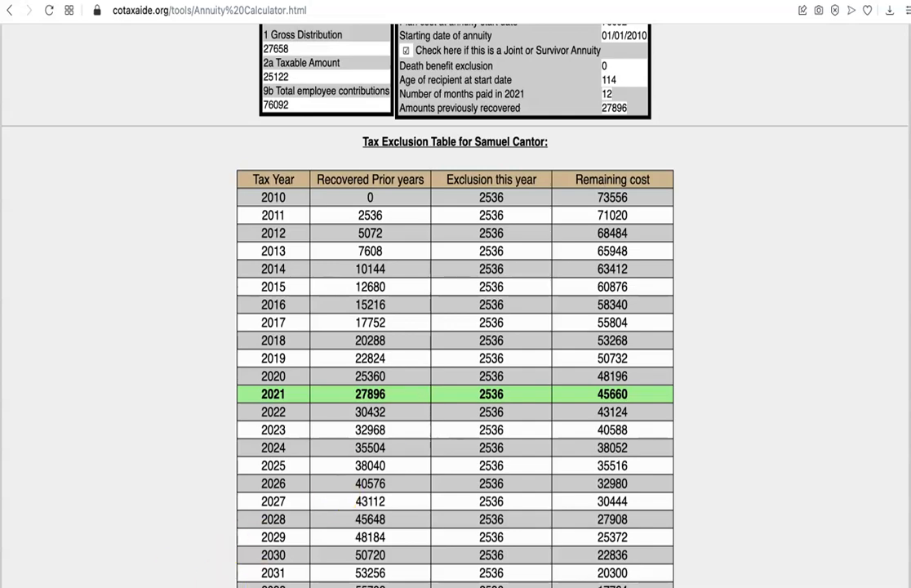
key(ctrl+Tab)
- Confirm box 2a reads 25122 and save the USPS 1099-R, keeping No for Form 8915-E
click(287, 443)
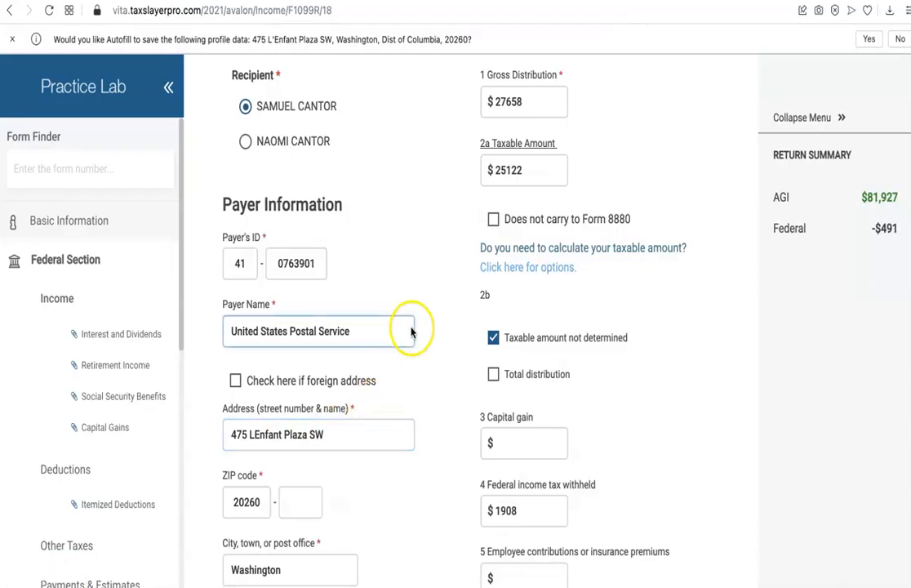
click(529, 187)
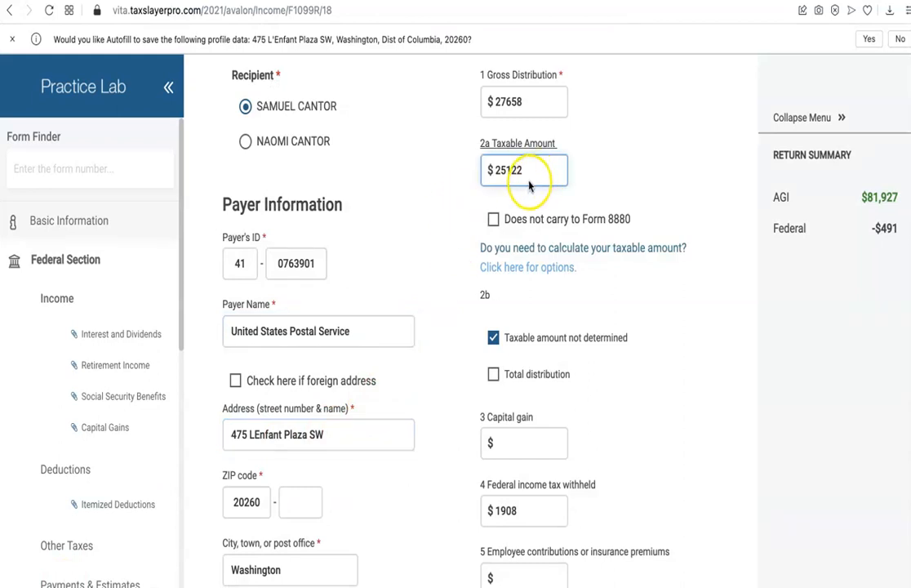
scroll(529, 187, down, 15)
scroll(531, 192, down, 1)
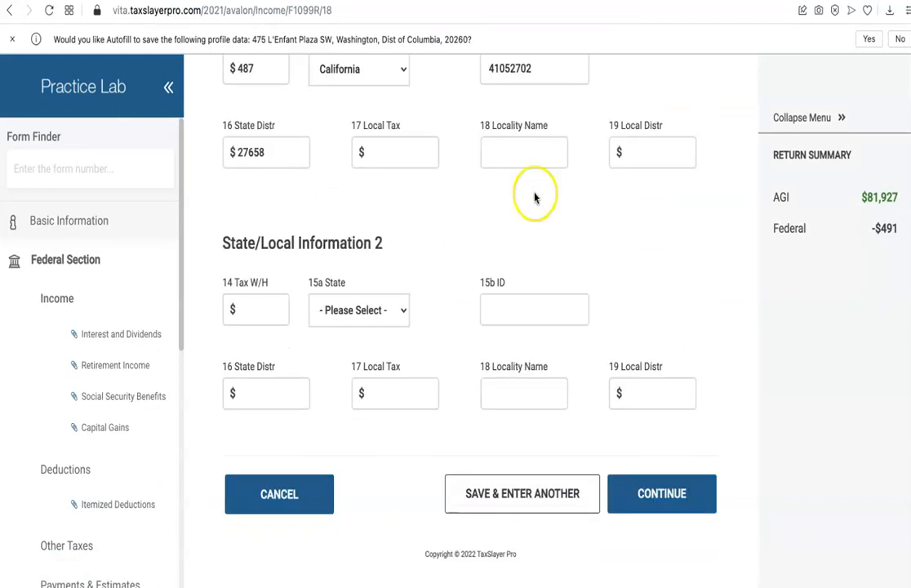
click(647, 494)
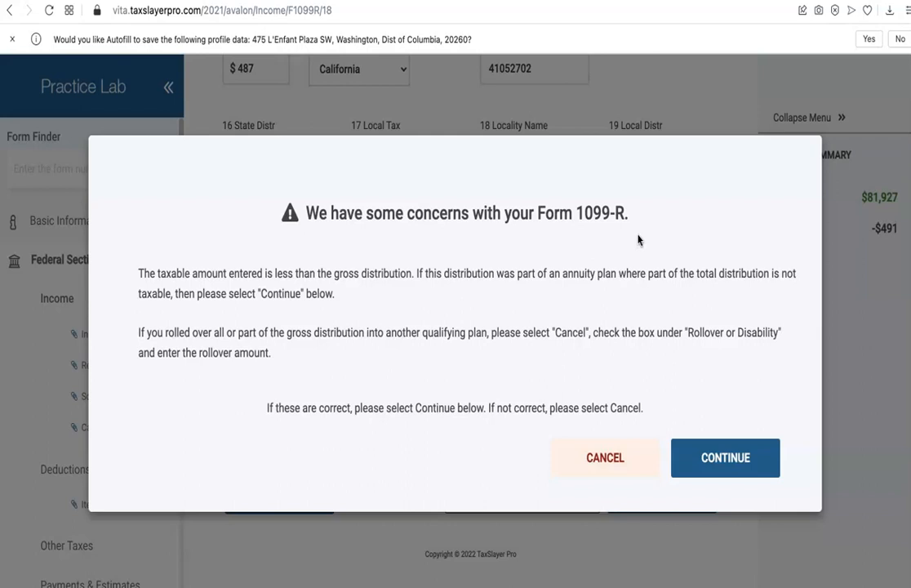
click(722, 456)
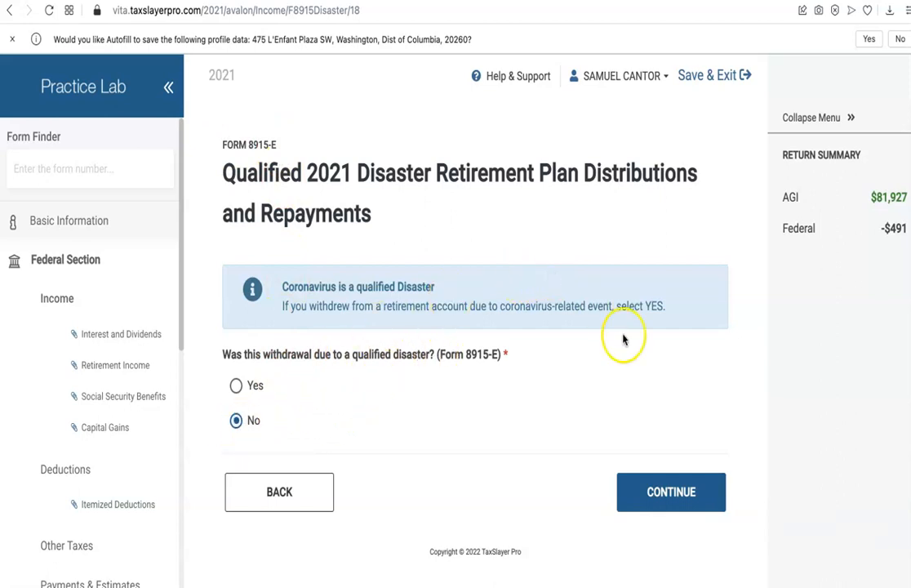
click(673, 494)
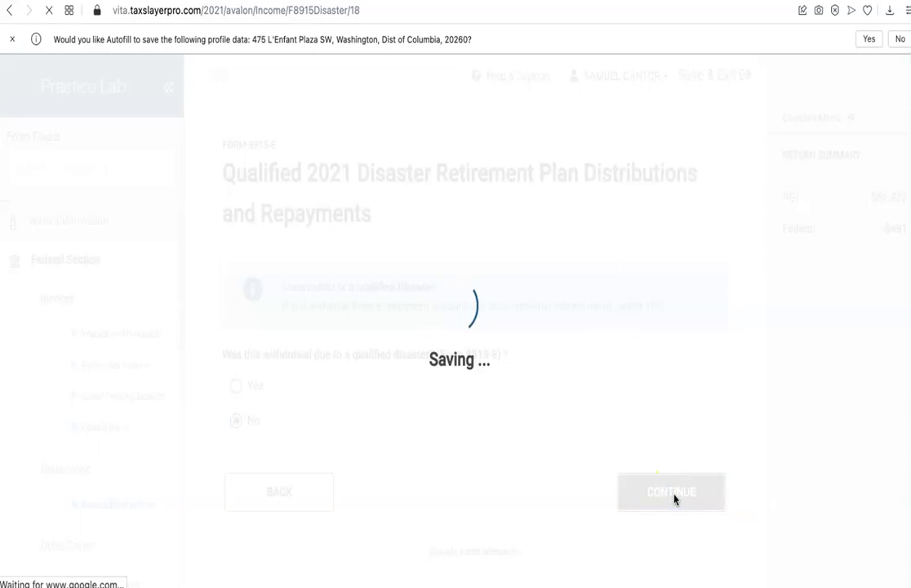
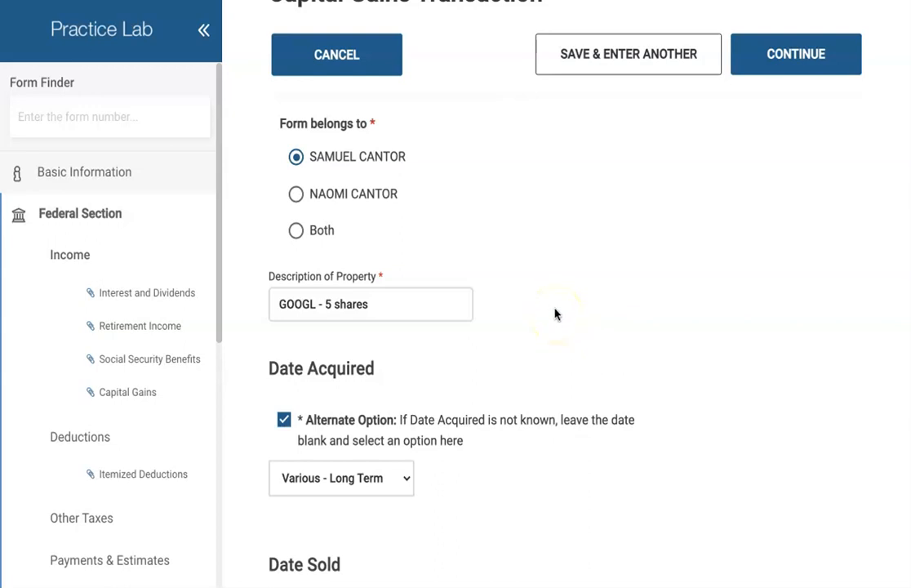
- Toggle the GOOGL sale's Date Acquired alternate option off and on, and reselect Various - Long Term
scroll(554, 317, down, 1)
scroll(555, 315, down, 2)
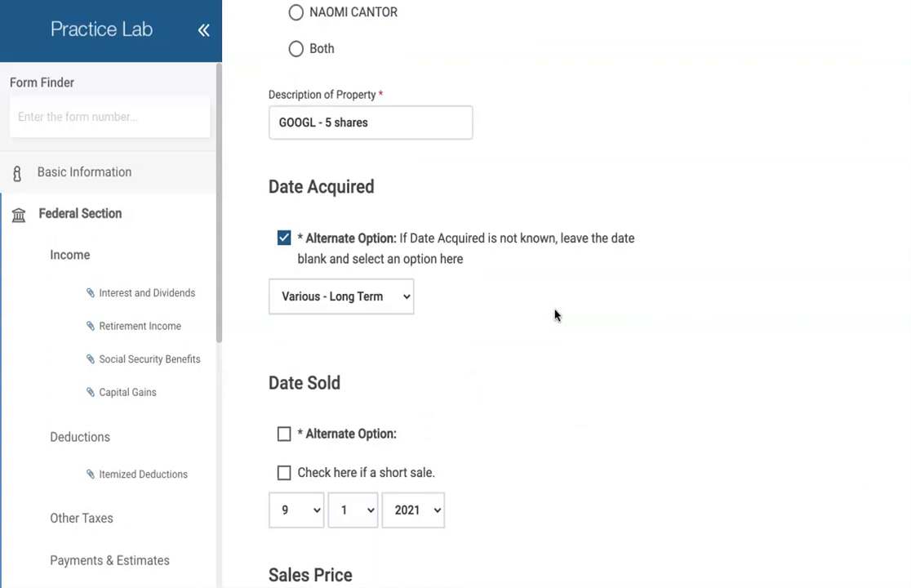
scroll(554, 317, down, 1)
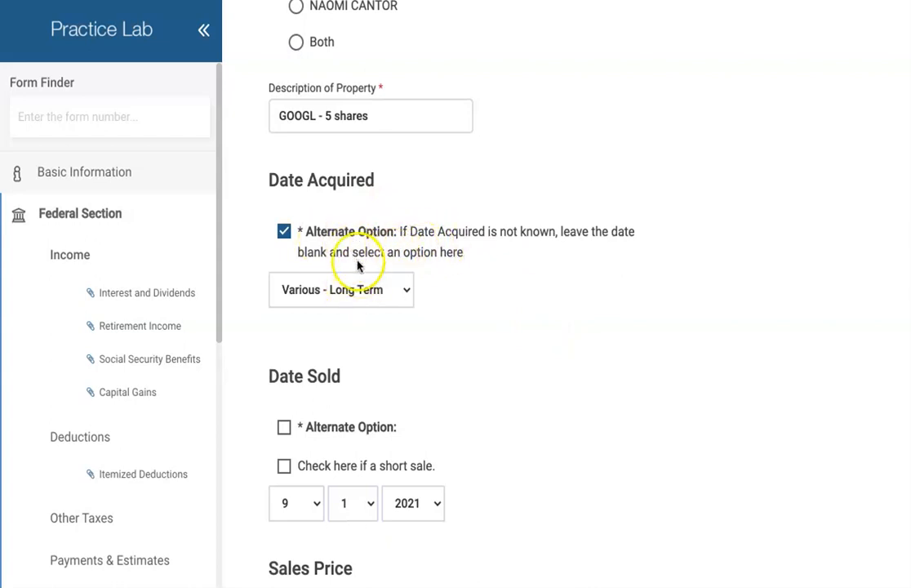
click(283, 235)
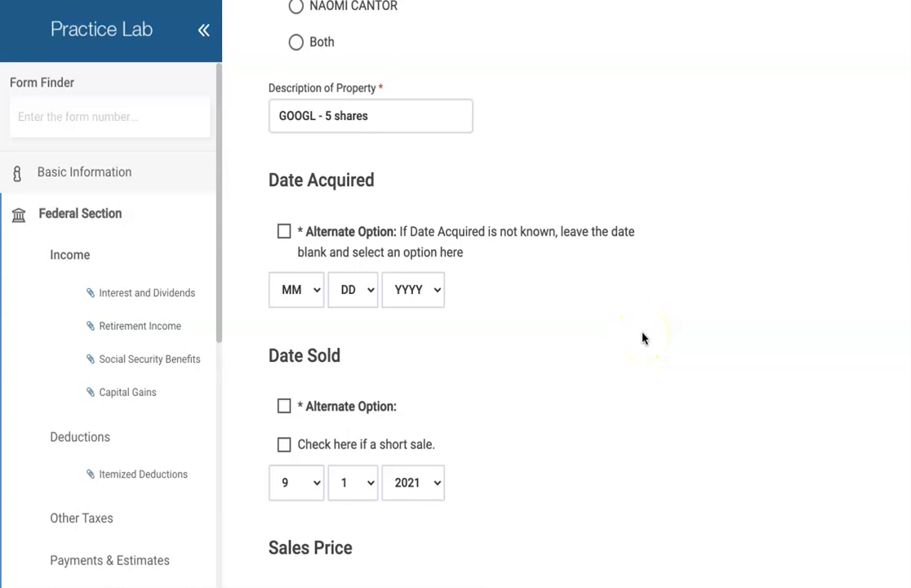
click(284, 231)
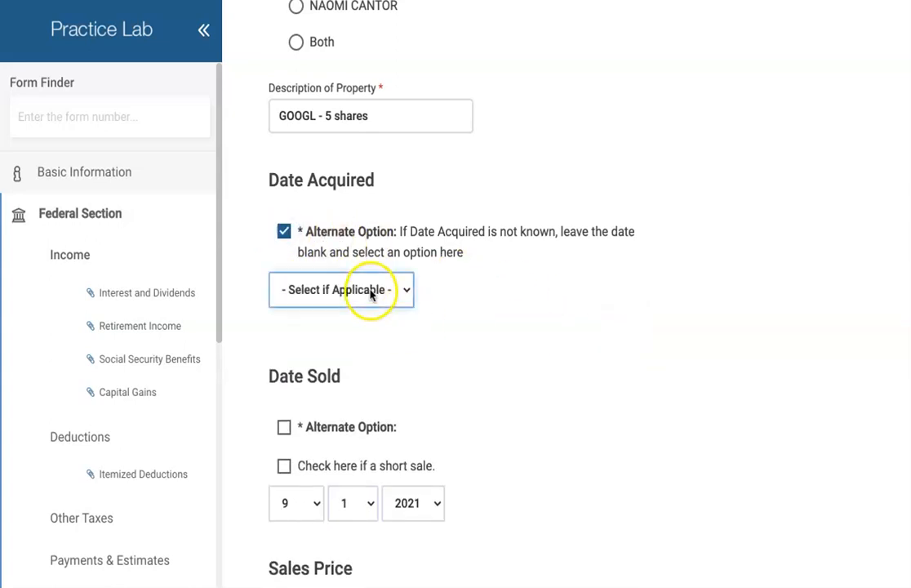
click(369, 294)
click(372, 331)
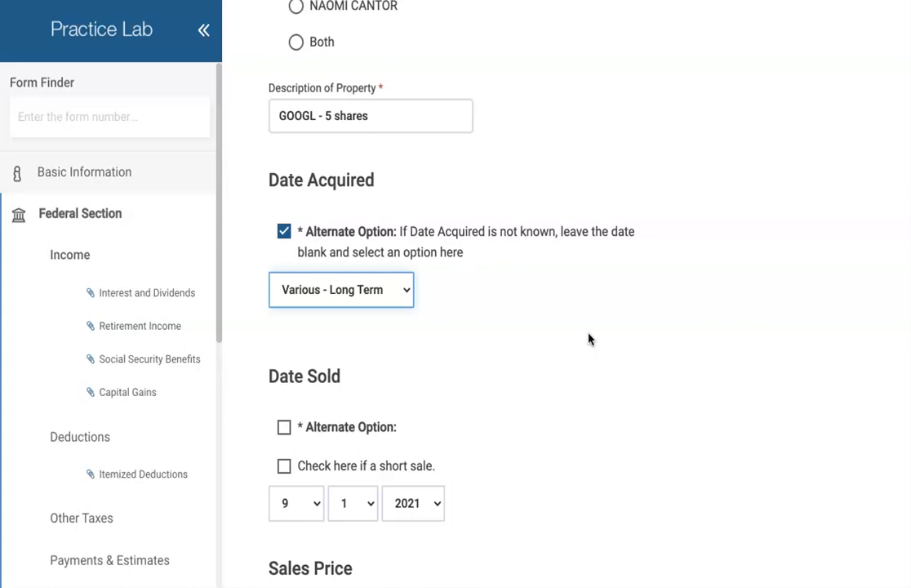
- Review the sale's cost basis type, keeping the current choice, and scroll through the remaining details
click(557, 283)
scroll(558, 283, down, 1)
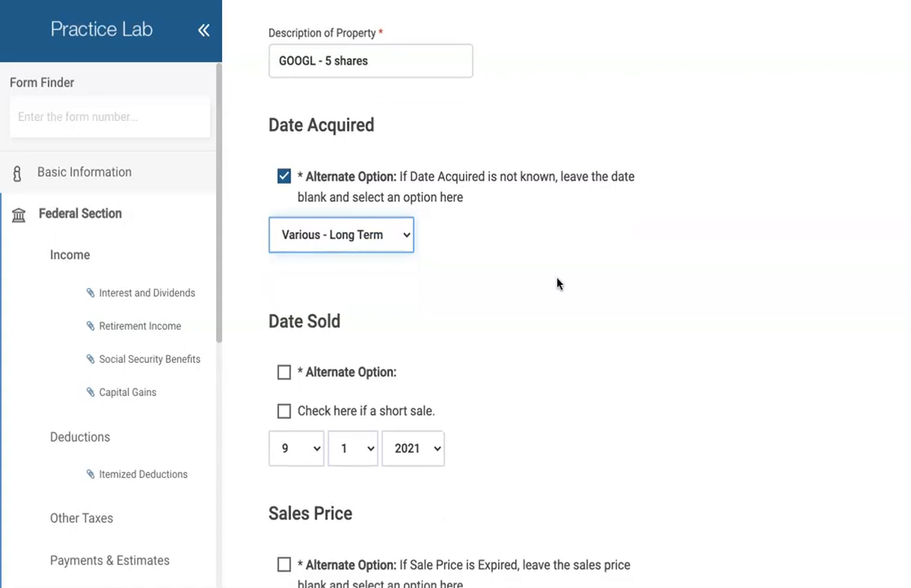
scroll(558, 283, down, 2)
scroll(557, 282, down, 3)
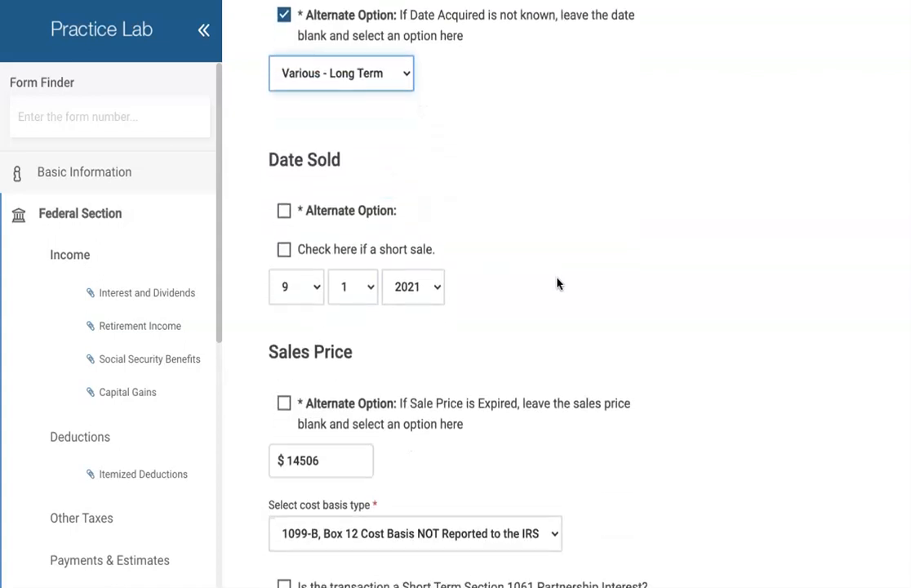
scroll(558, 283, down, 2)
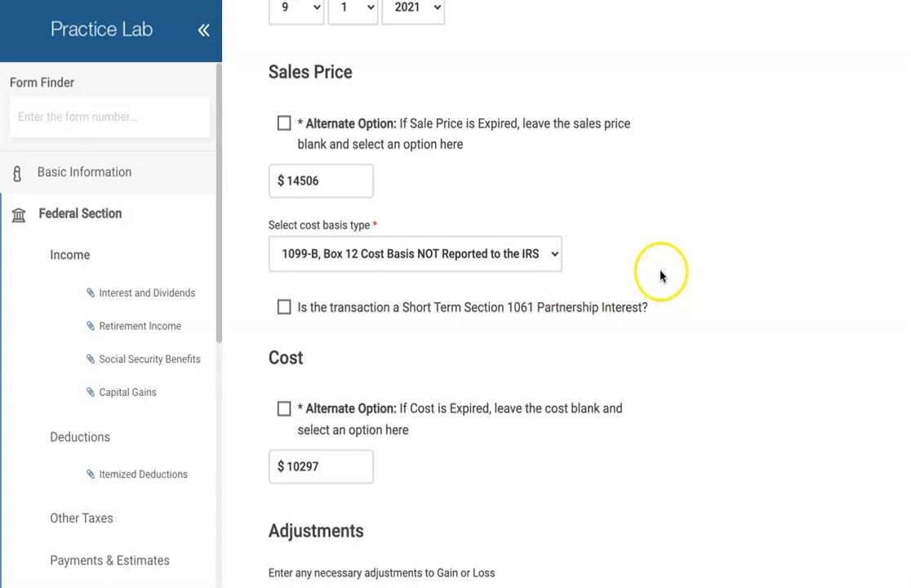
click(553, 254)
click(553, 256)
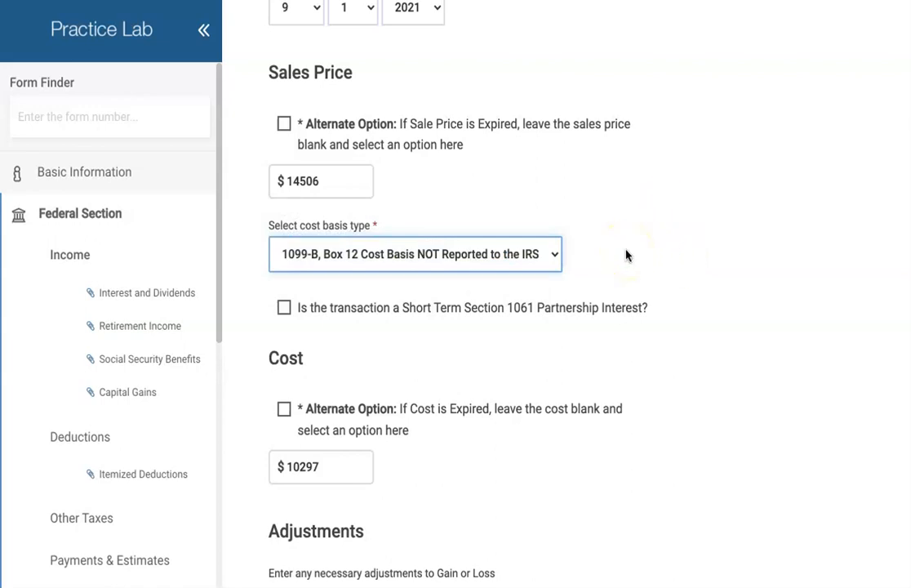
scroll(626, 256, down, 1)
scroll(627, 256, down, 2)
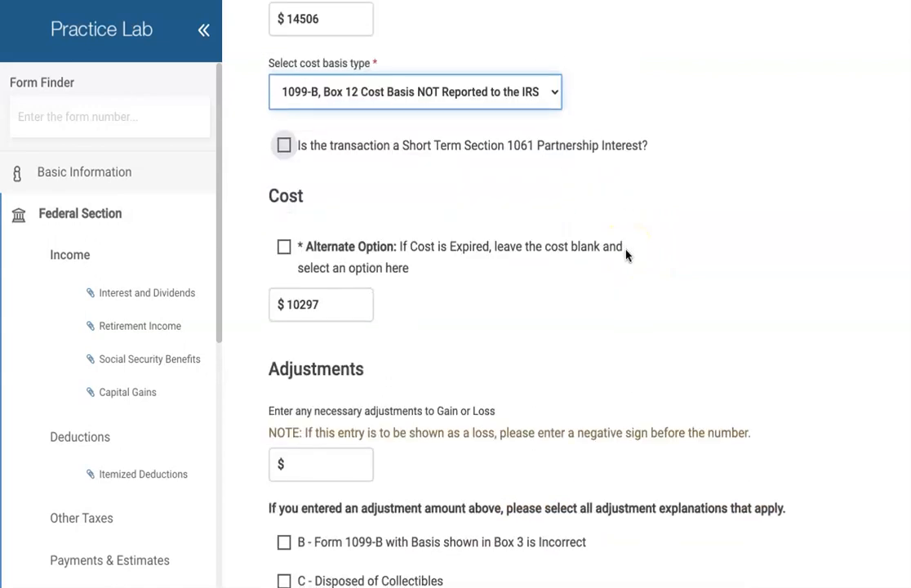
scroll(649, 265, down, 1)
scroll(657, 267, down, 5)
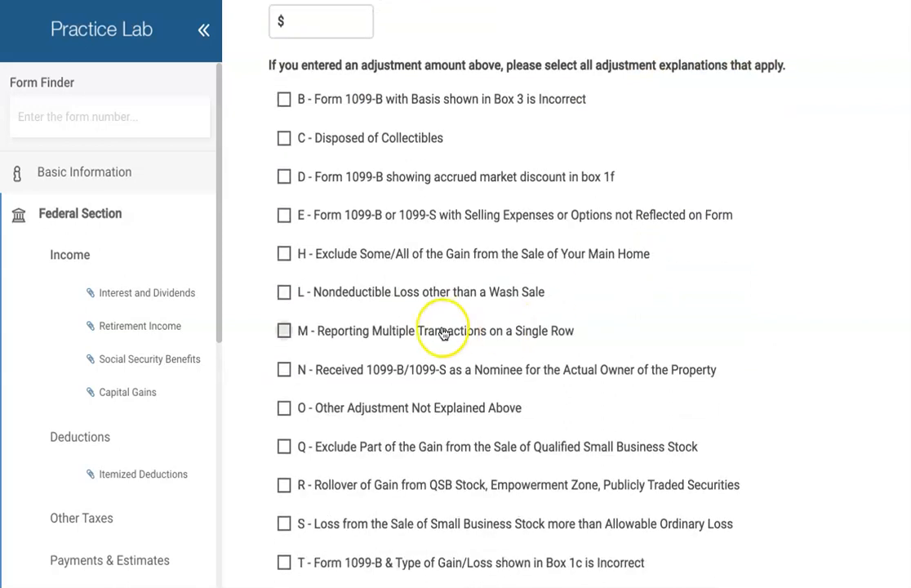
scroll(663, 298, down, 1)
scroll(663, 298, down, 3)
scroll(663, 298, down, 1)
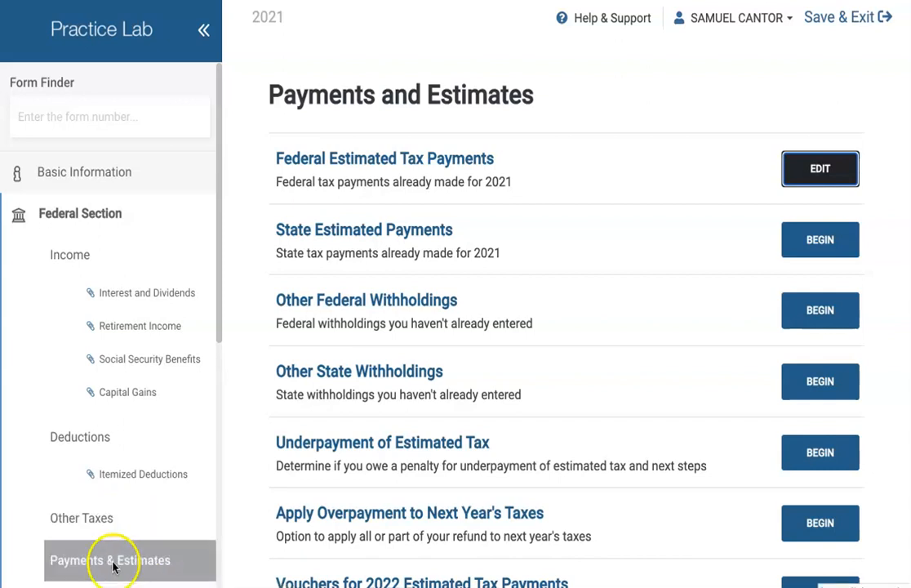
- Review and save the four $250 federal estimated payments totaling $1,000.00, then continue past the summary
click(810, 172)
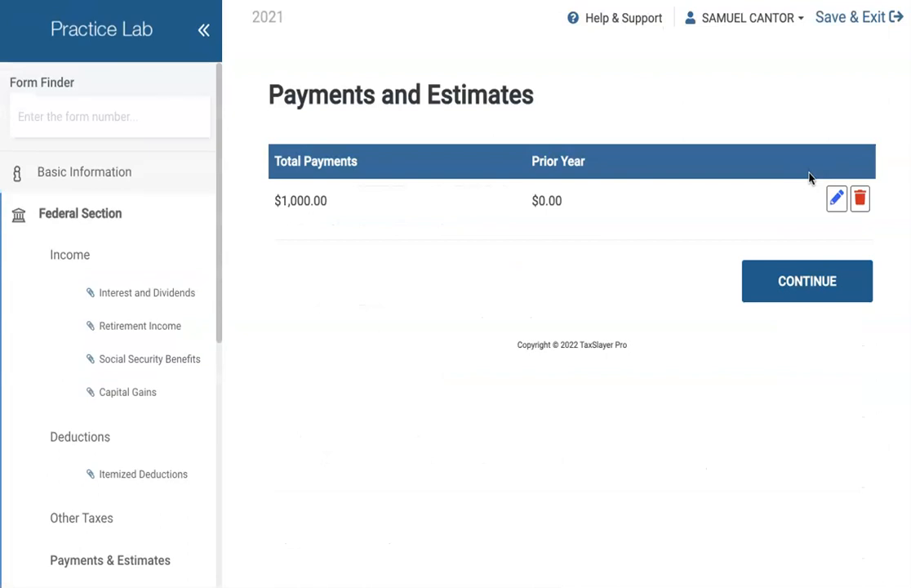
click(839, 201)
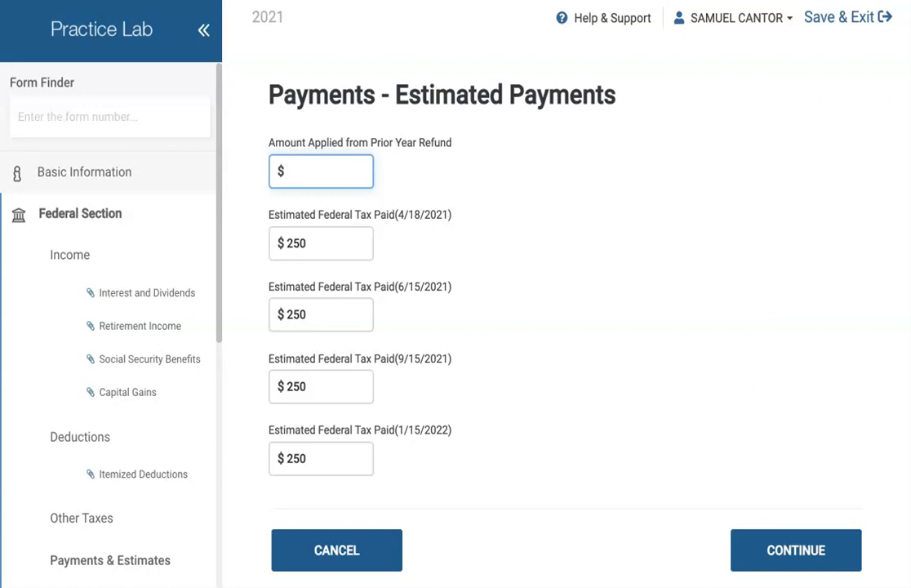
click(808, 550)
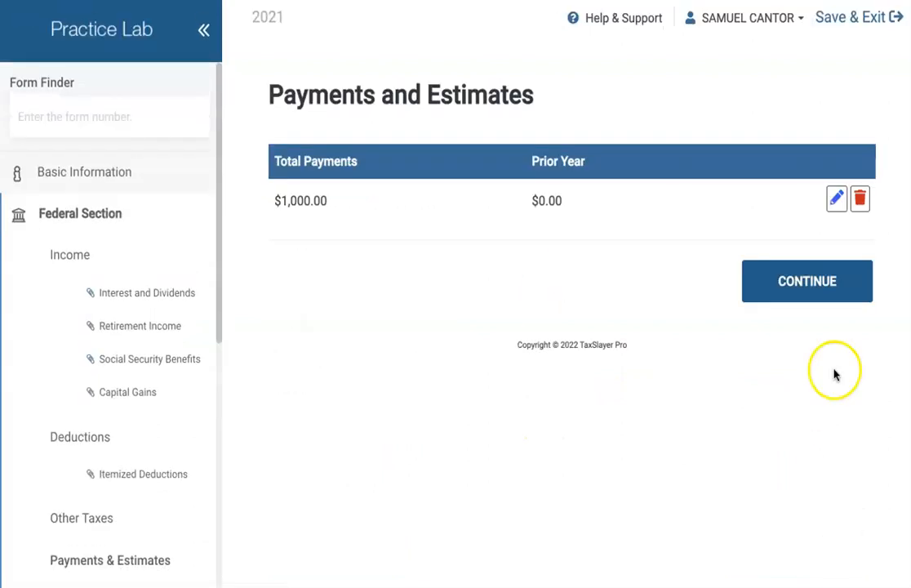
click(801, 283)
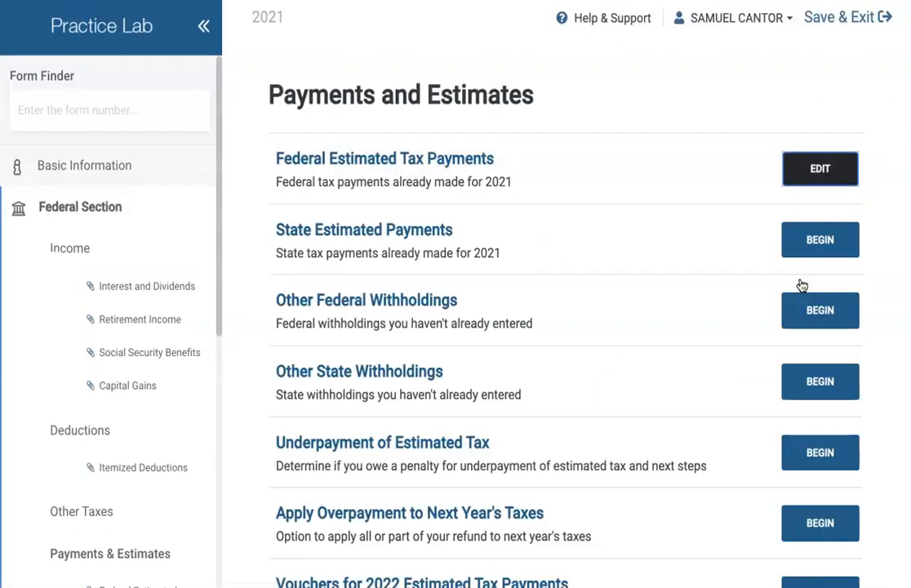
scroll(621, 322, down, 3)
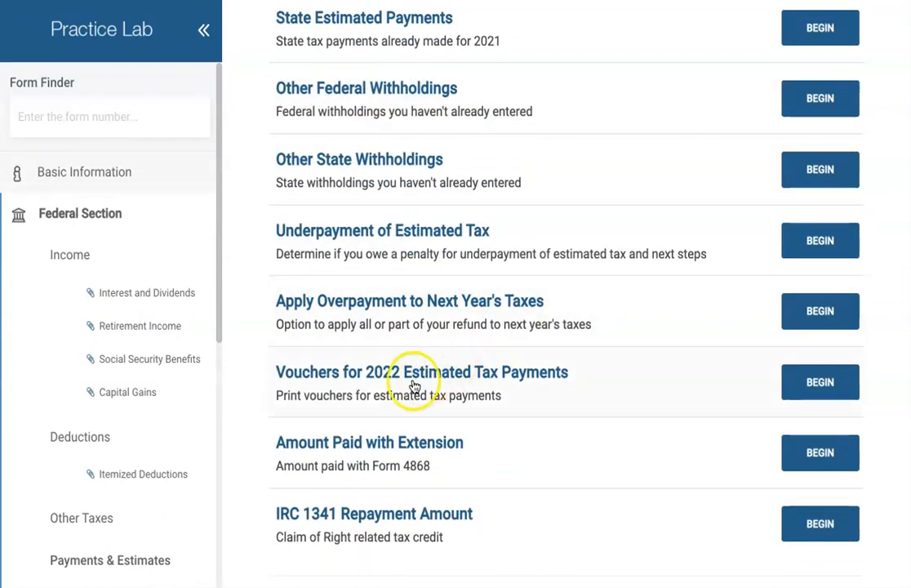
- Begin the Vouchers for 2022 Estimated Tax Payments section
click(828, 385)
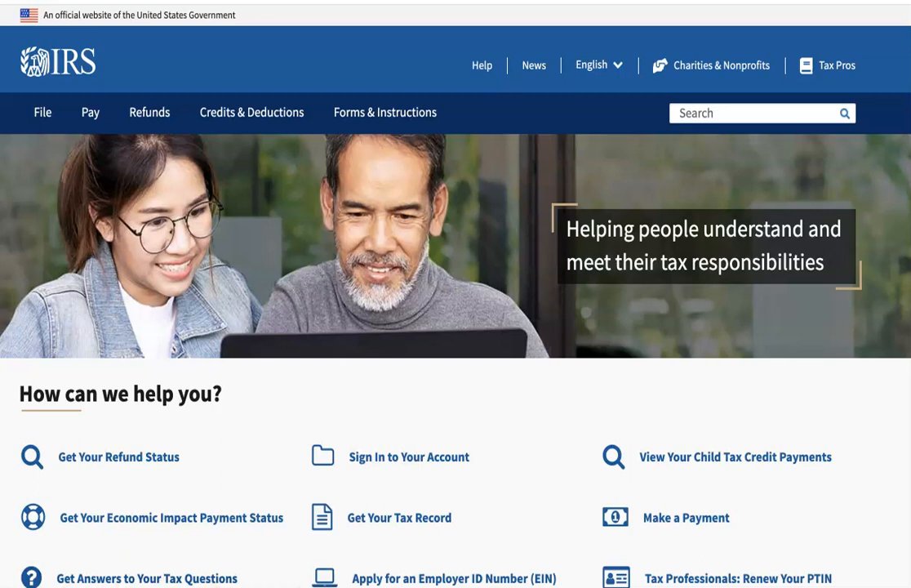
- Go to IRS.gov's Make a Payment page, dismiss the feedback survey, and choose Pay Now by Bank Account
click(663, 521)
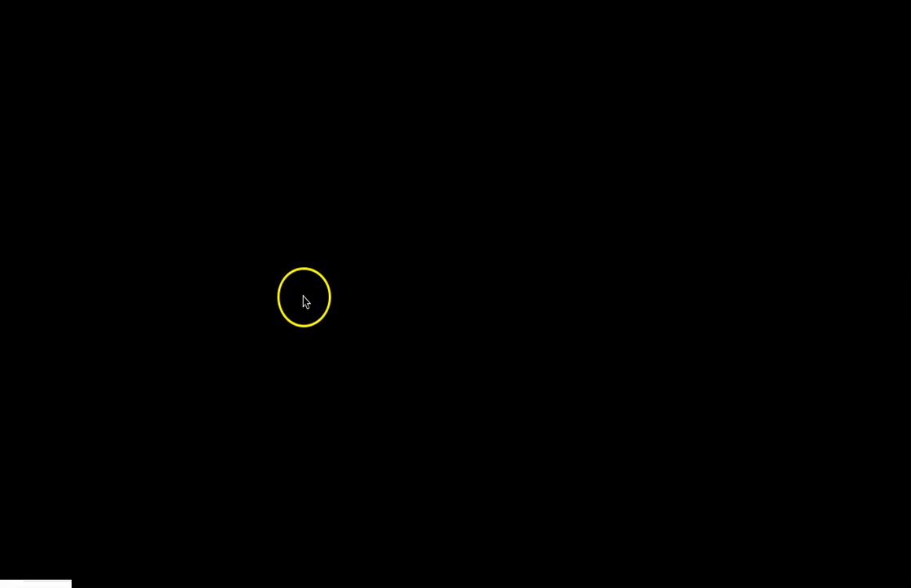
scroll(306, 301, down, 1)
scroll(305, 300, down, 2)
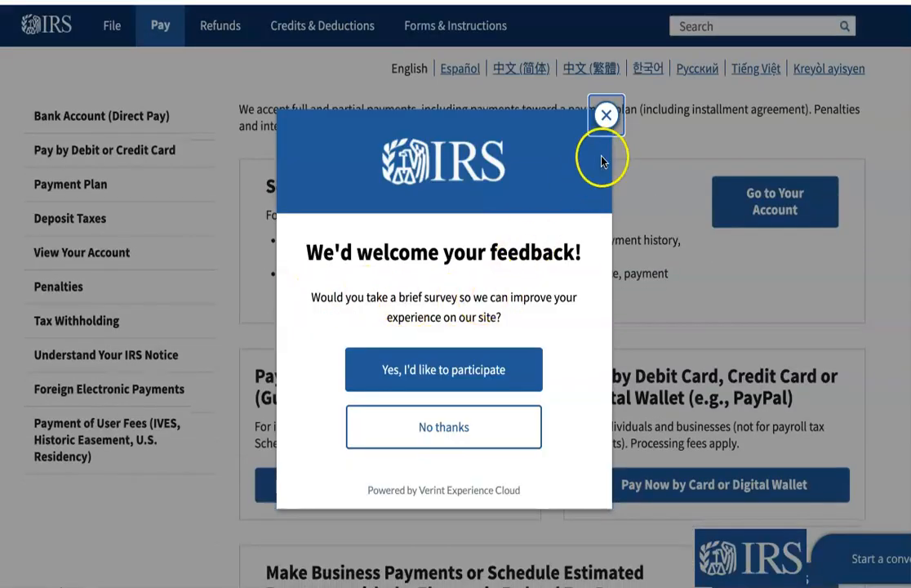
click(605, 117)
scroll(586, 241, down, 3)
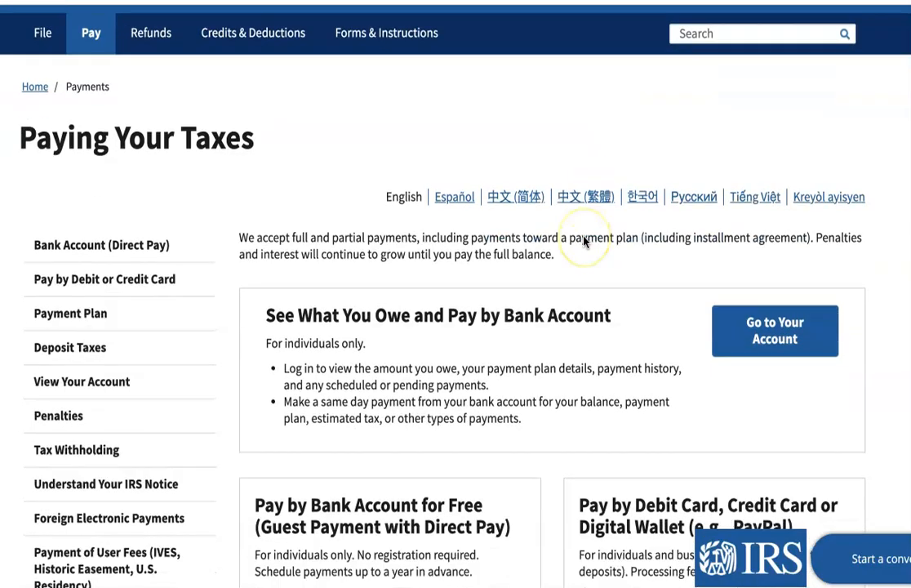
scroll(583, 241, down, 2)
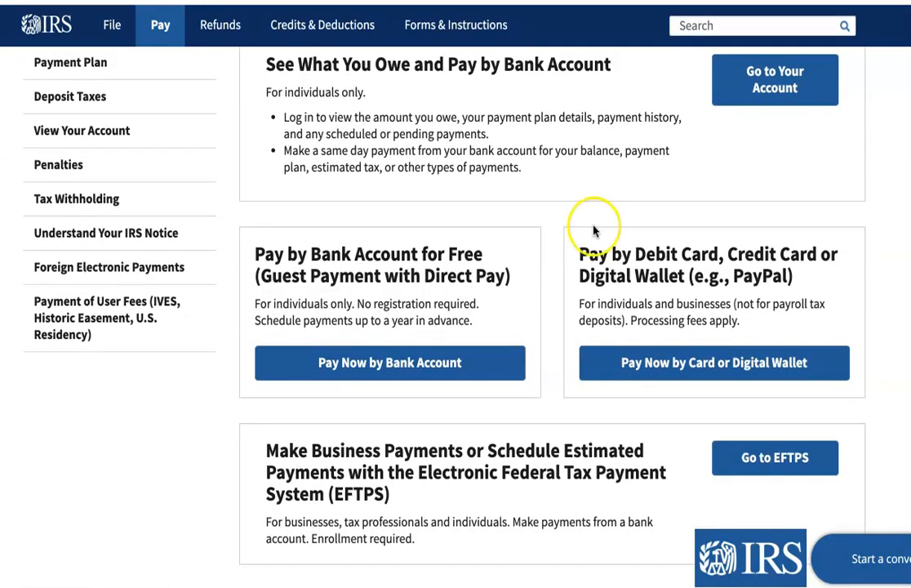
click(374, 366)
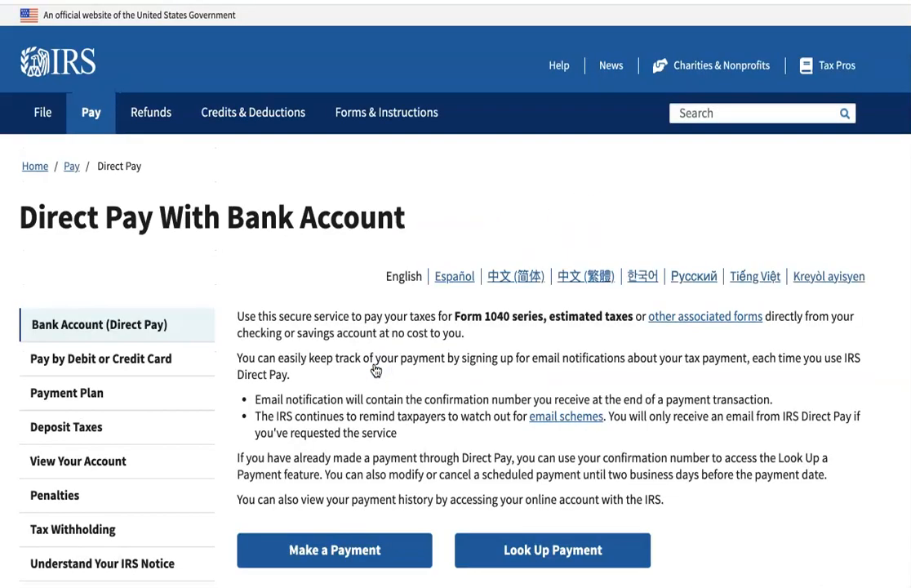
scroll(388, 362, down, 2)
scroll(433, 363, down, 3)
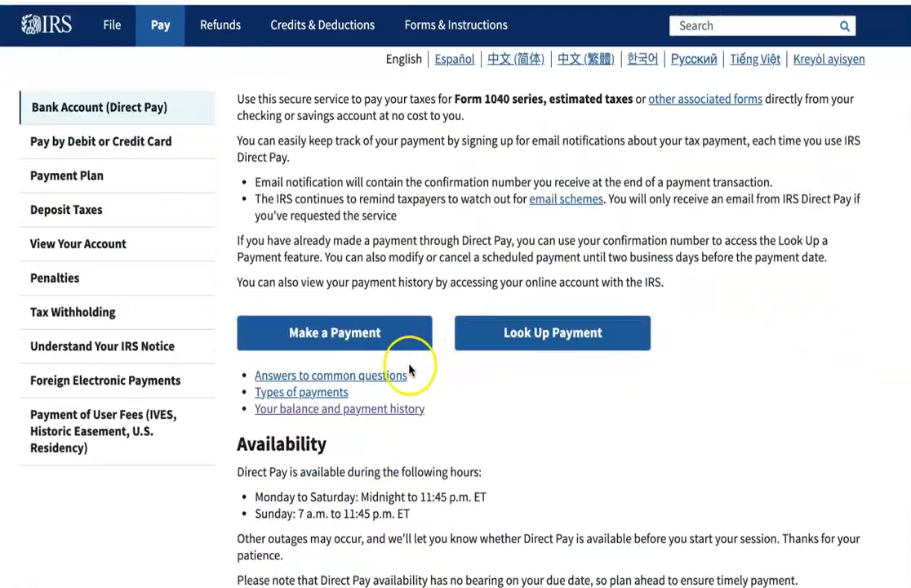
- Start a Direct Pay payment for Estimated Tax, 1040ES, tax period 2021, and continue to Verify Identity
click(343, 337)
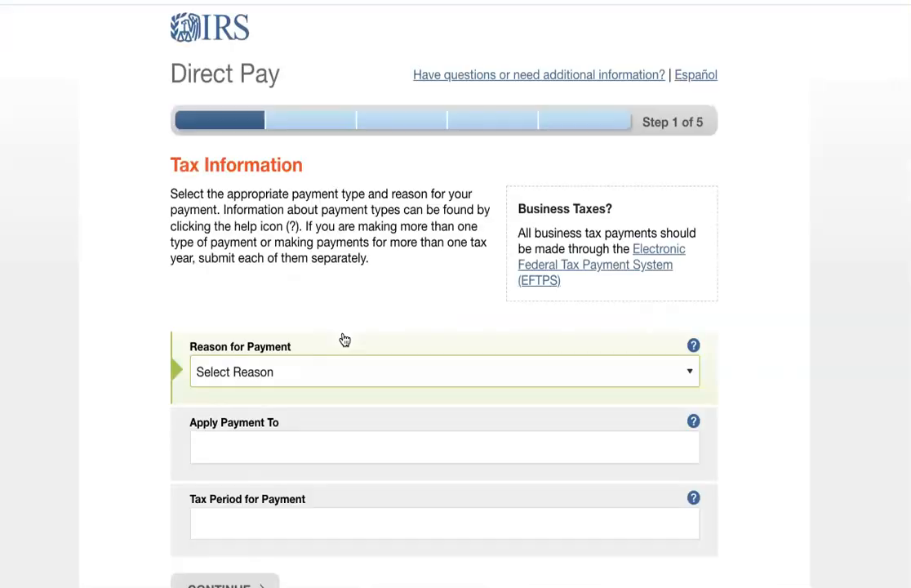
scroll(634, 358, down, 2)
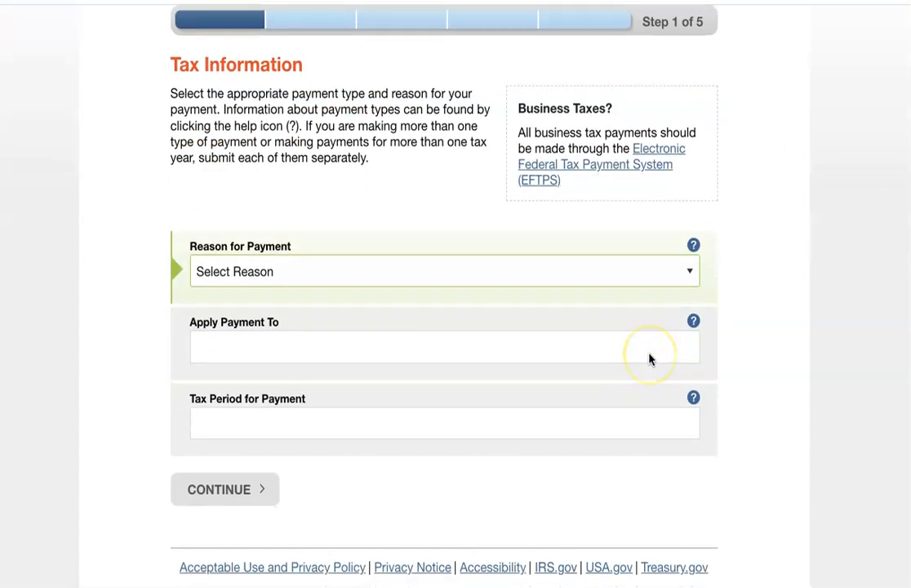
click(692, 275)
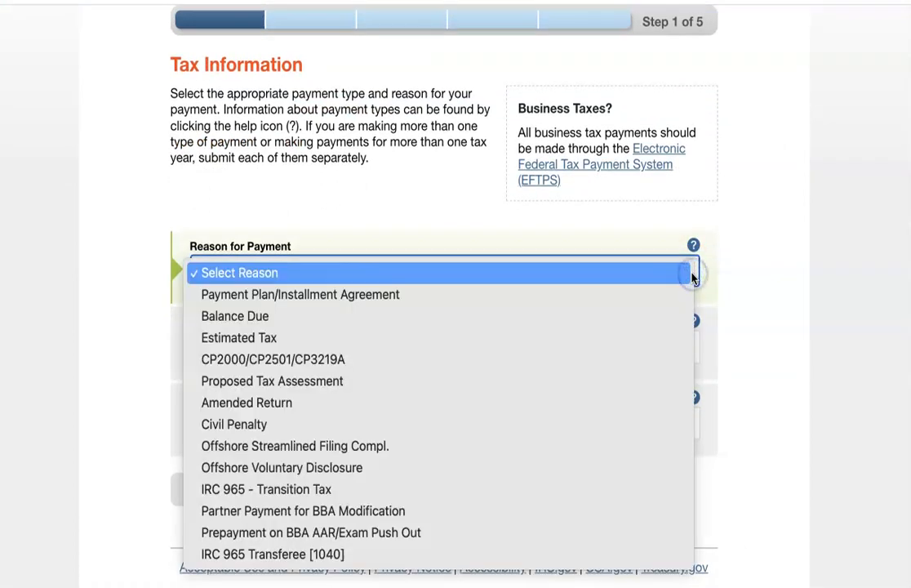
click(353, 339)
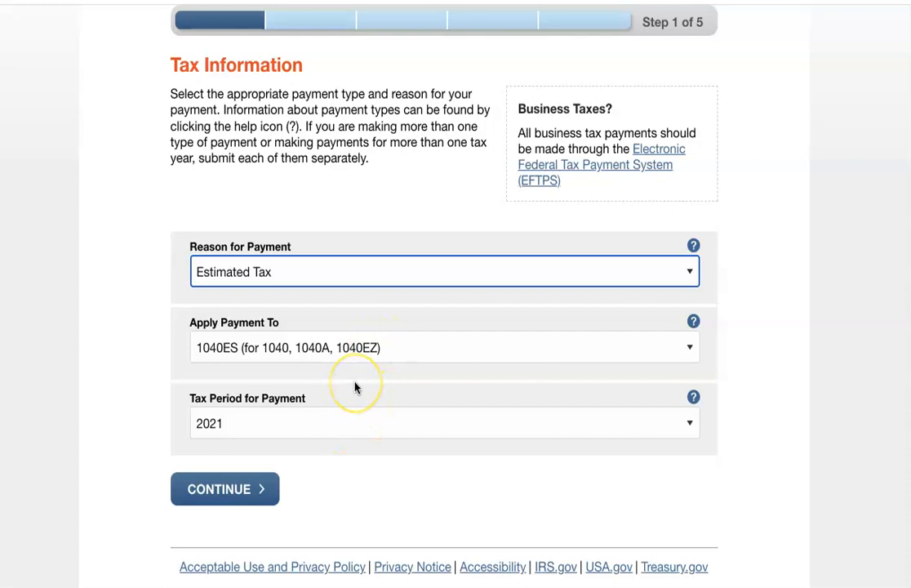
click(240, 488)
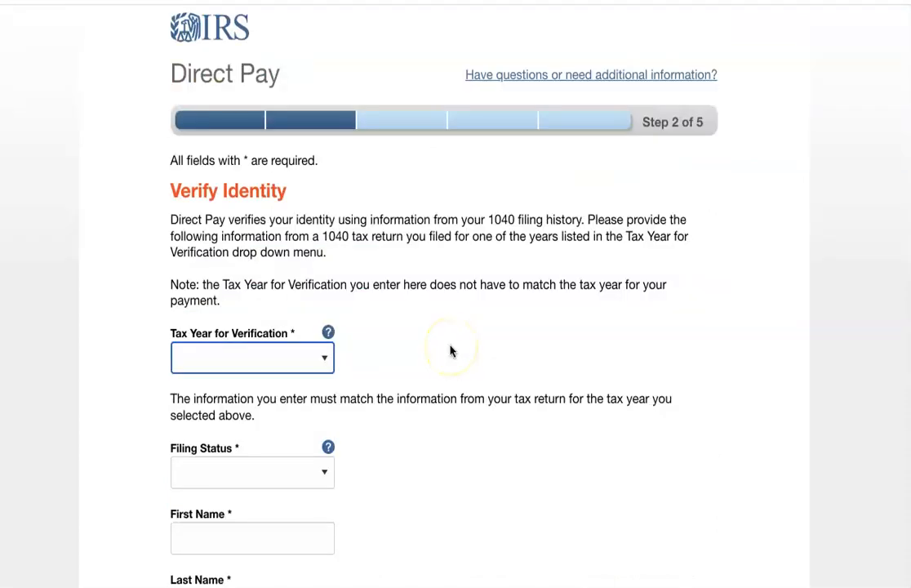